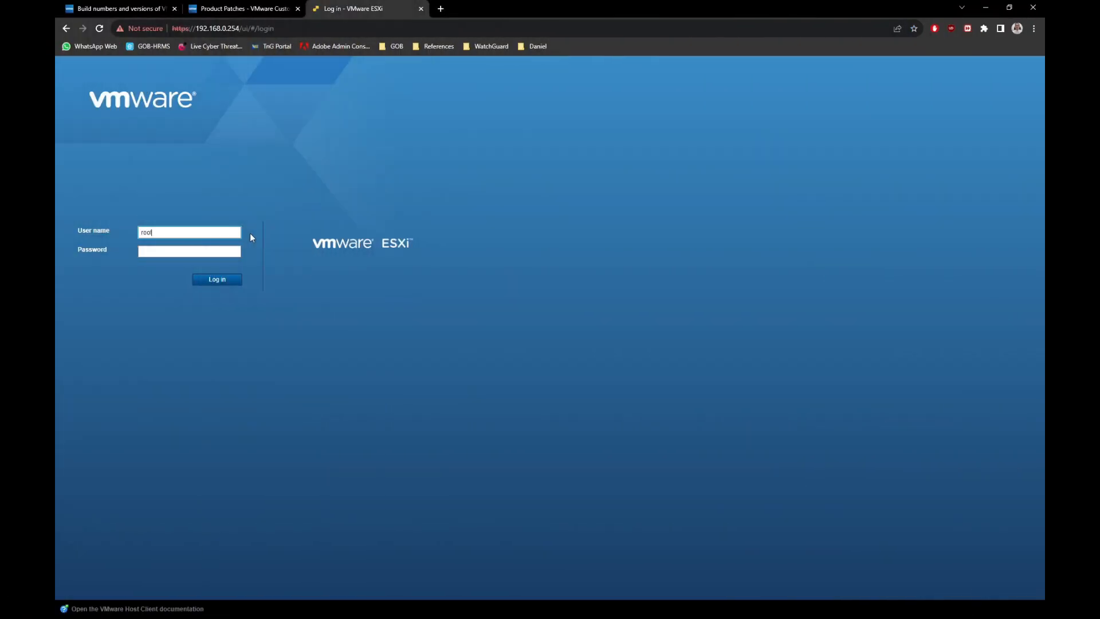
Step: Log in to the ESXi host client as root by entering the account password
key("Tab")
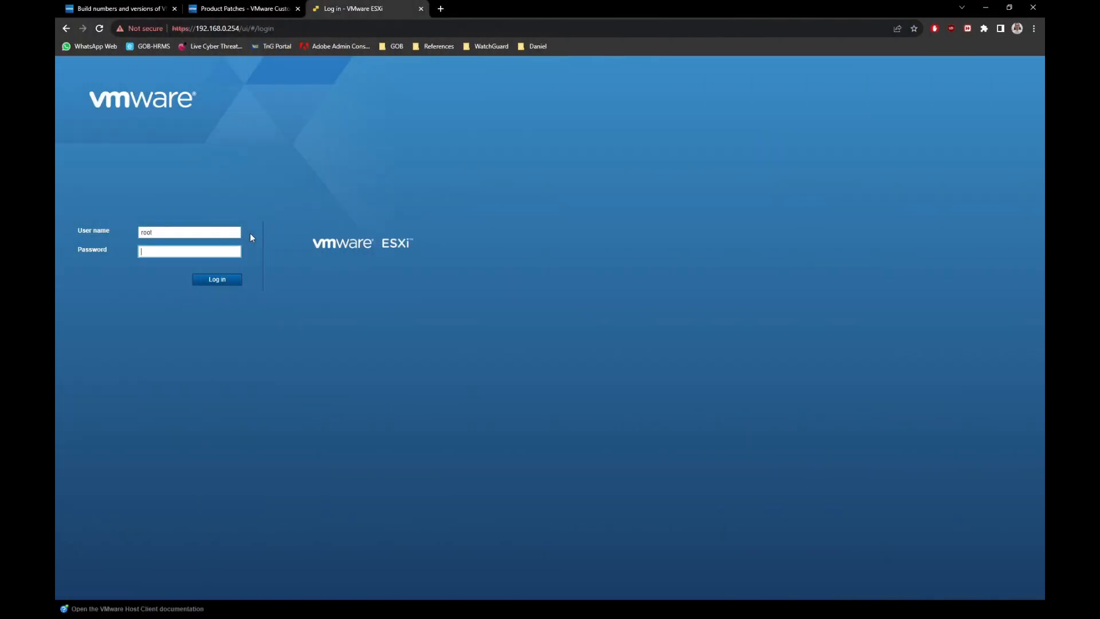
type("••••••••••••")
key("Return")
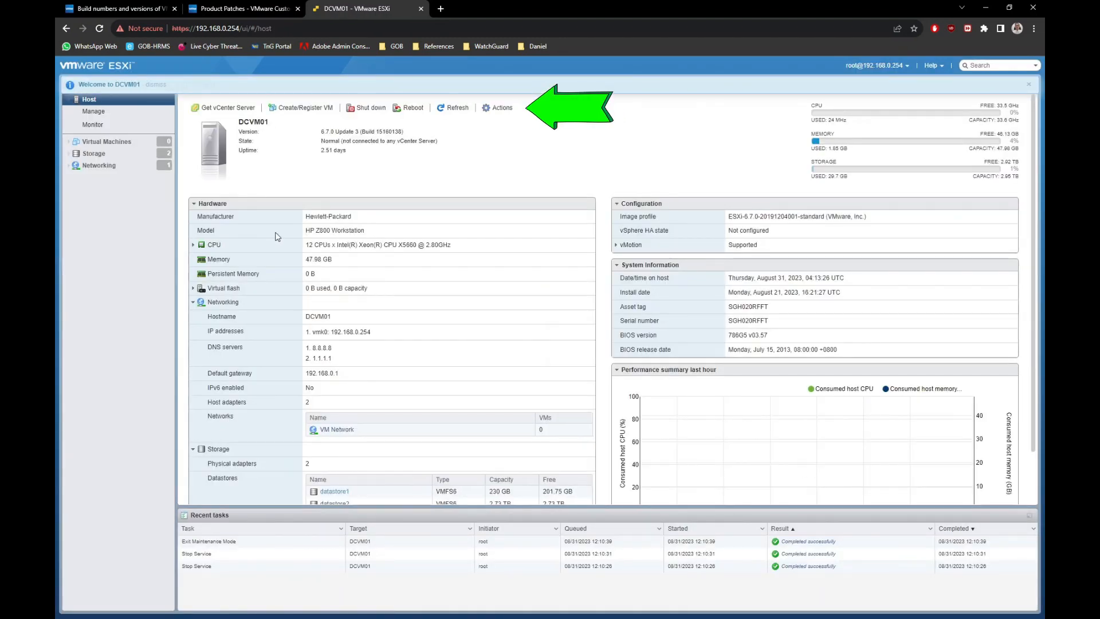
Step: Put the ESXi host into maintenance mode and confirm the change
left_click(507, 115)
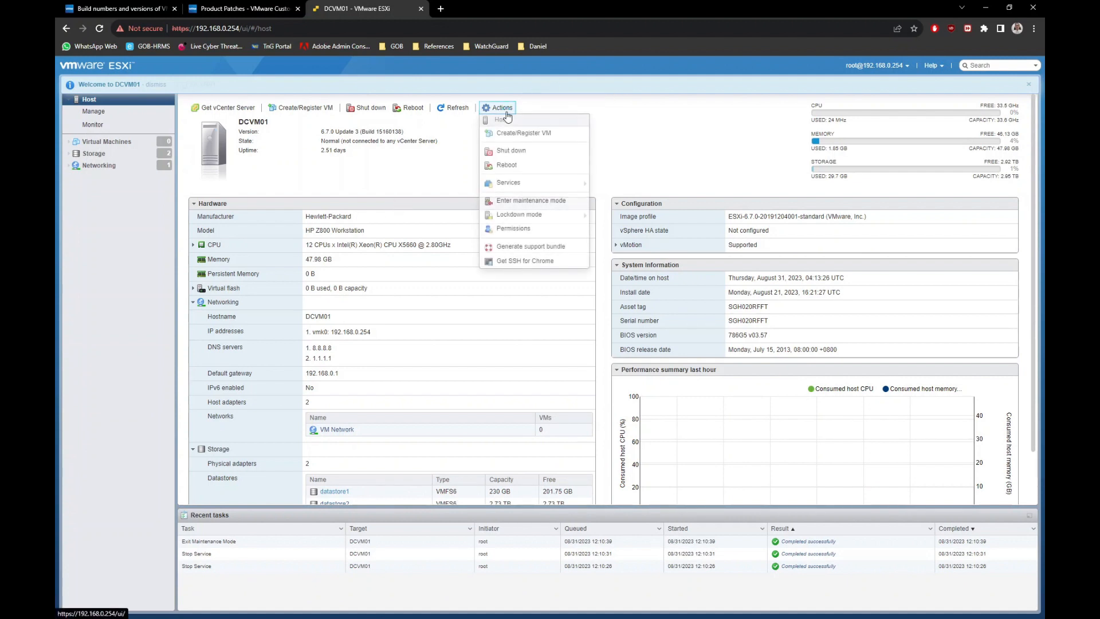
left_click(572, 201)
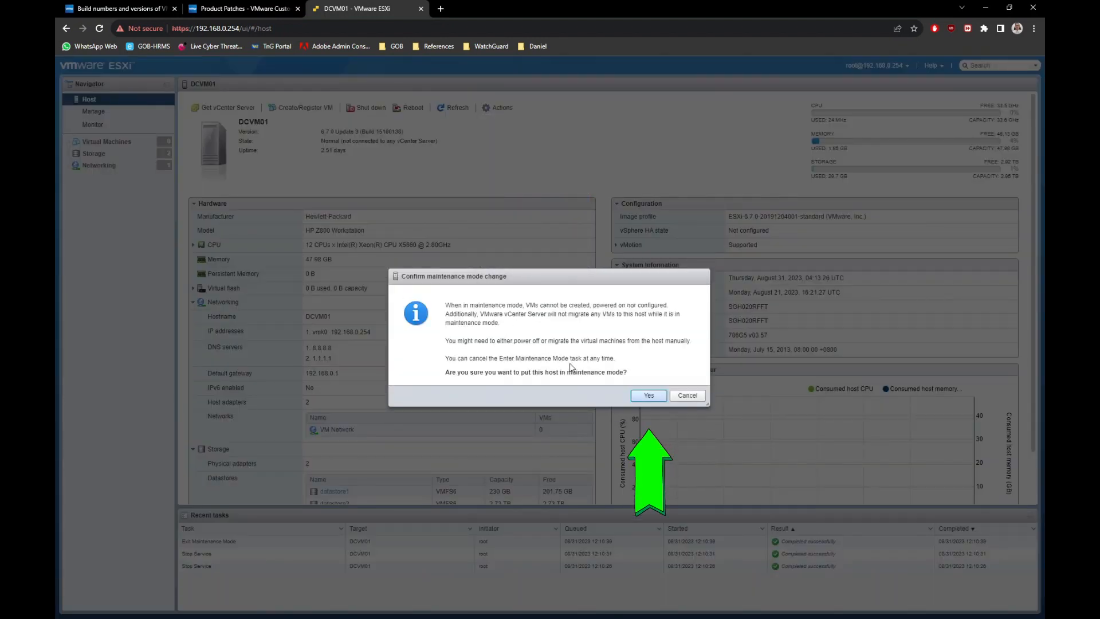
left_click(635, 396)
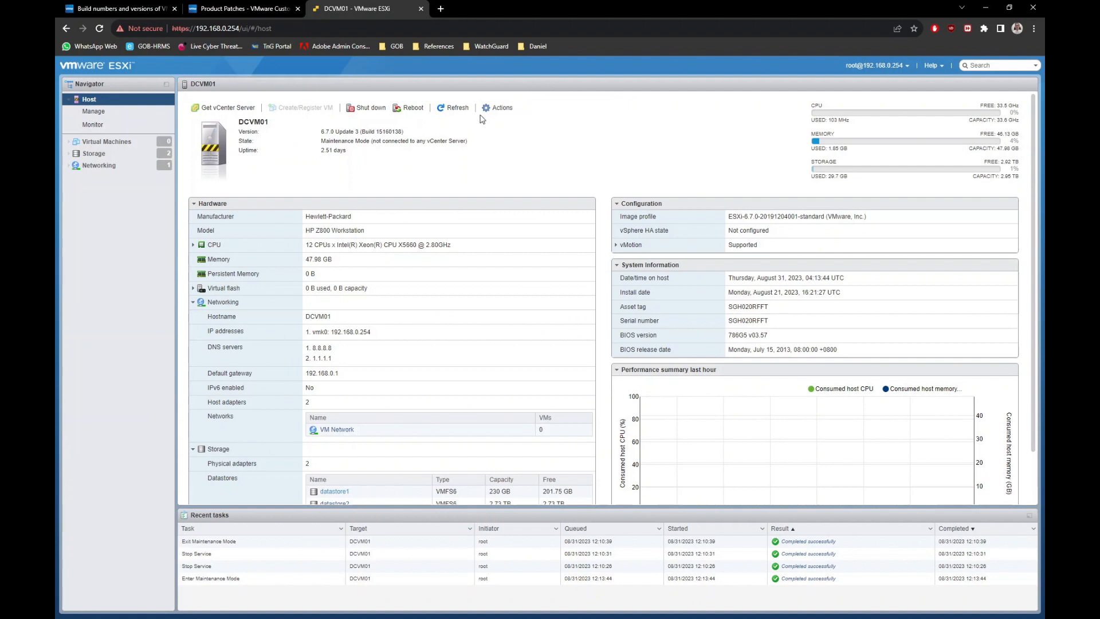
Step: Enable the Secure Shell (SSH) and console shell services on the host
left_click(501, 109)
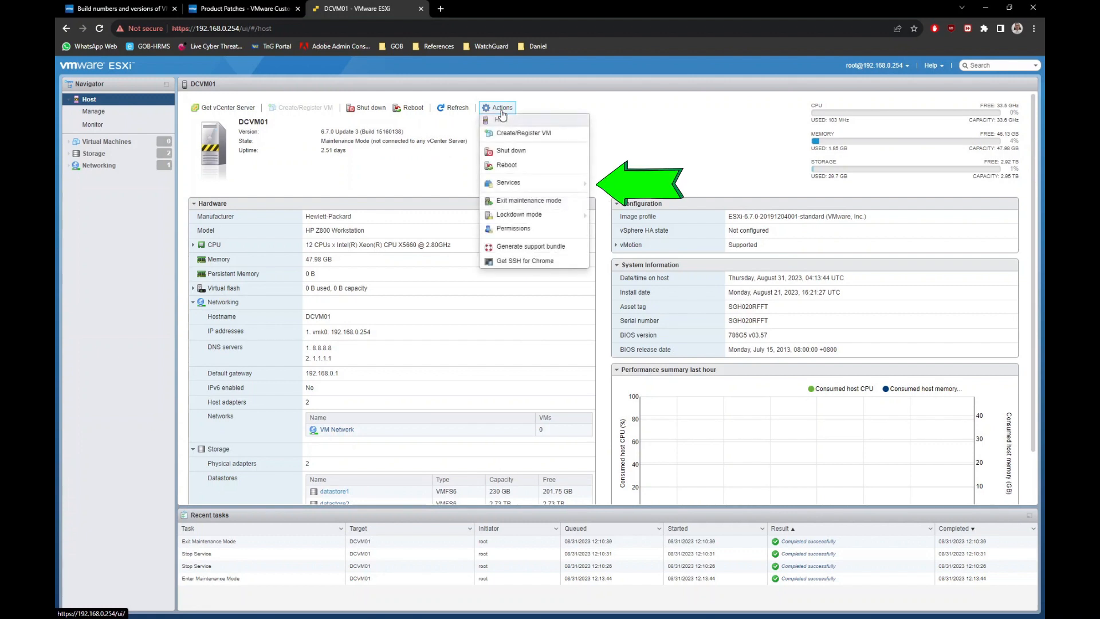
mouse_move(554, 184)
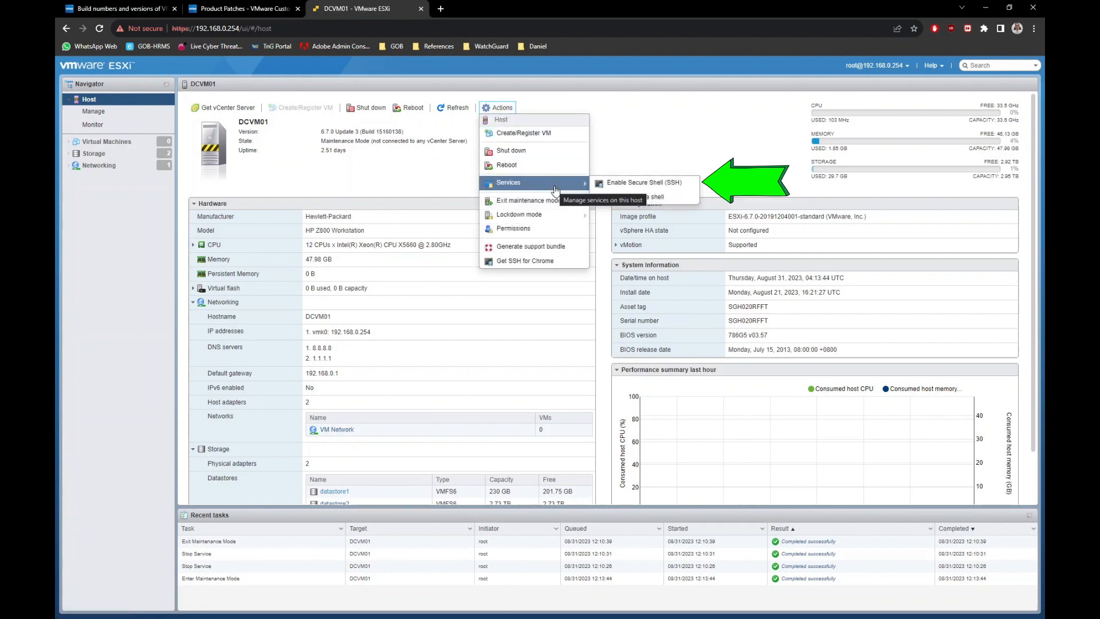
left_click(687, 187)
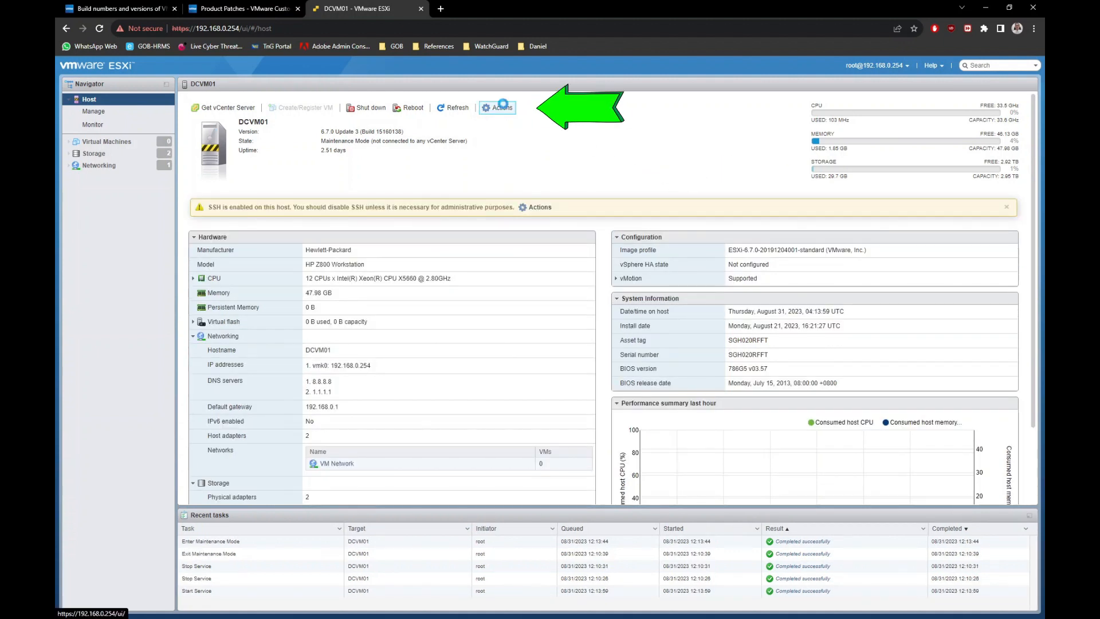
left_click(503, 108)
mouse_move(557, 182)
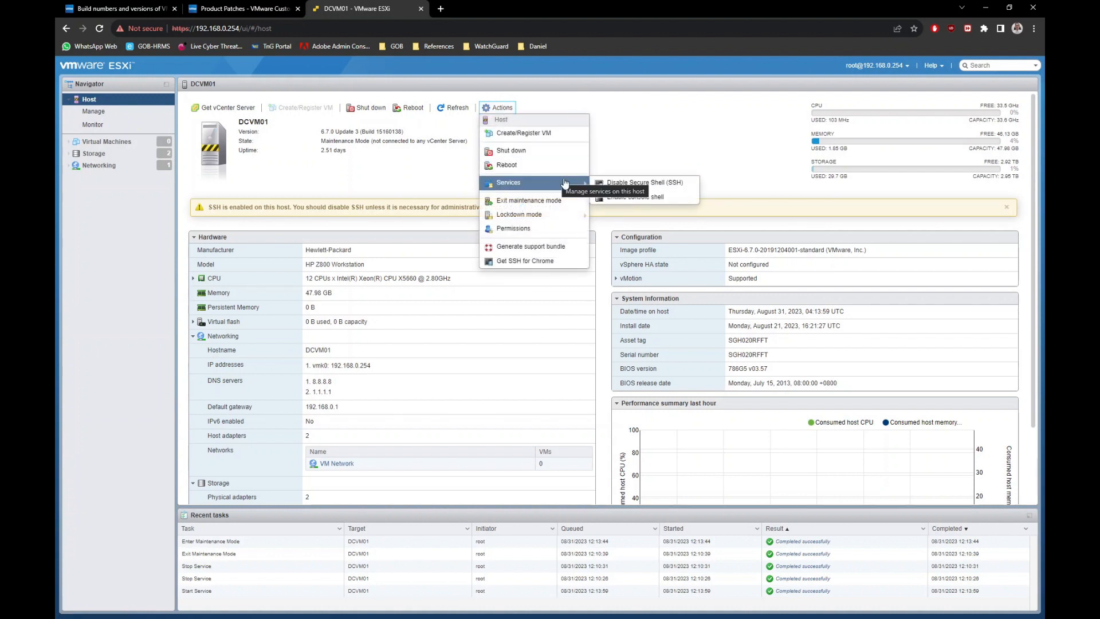
left_click(671, 198)
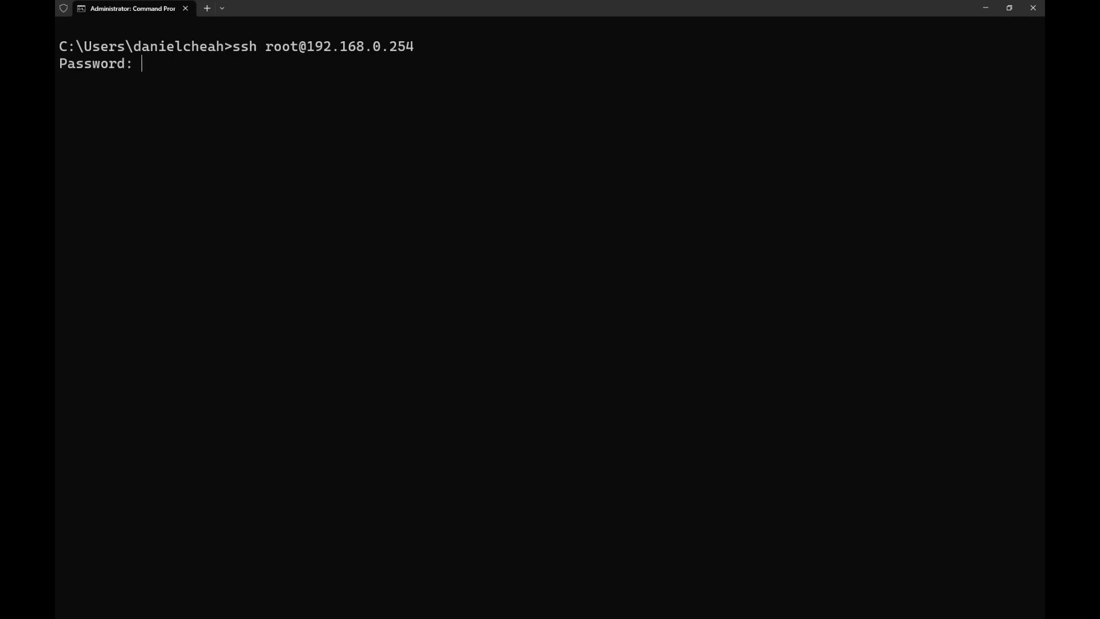
key("Return")
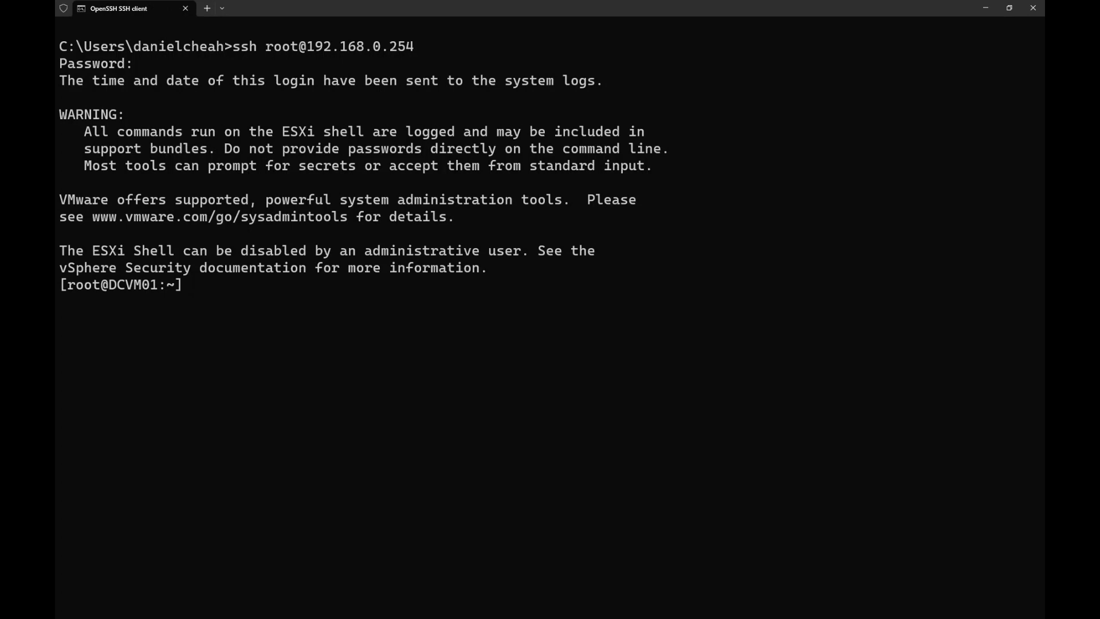
key("Return")
key("Return")
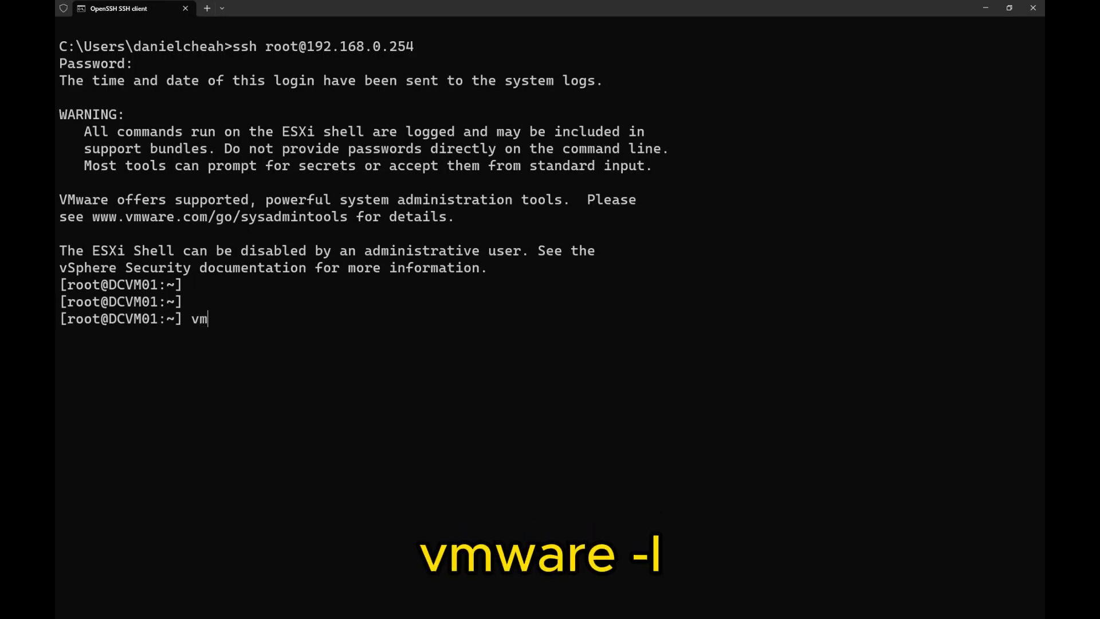
Step: Run vmware -l in the SSH session to check the ESXi release and update level
type("vmware -l")
key("Return")
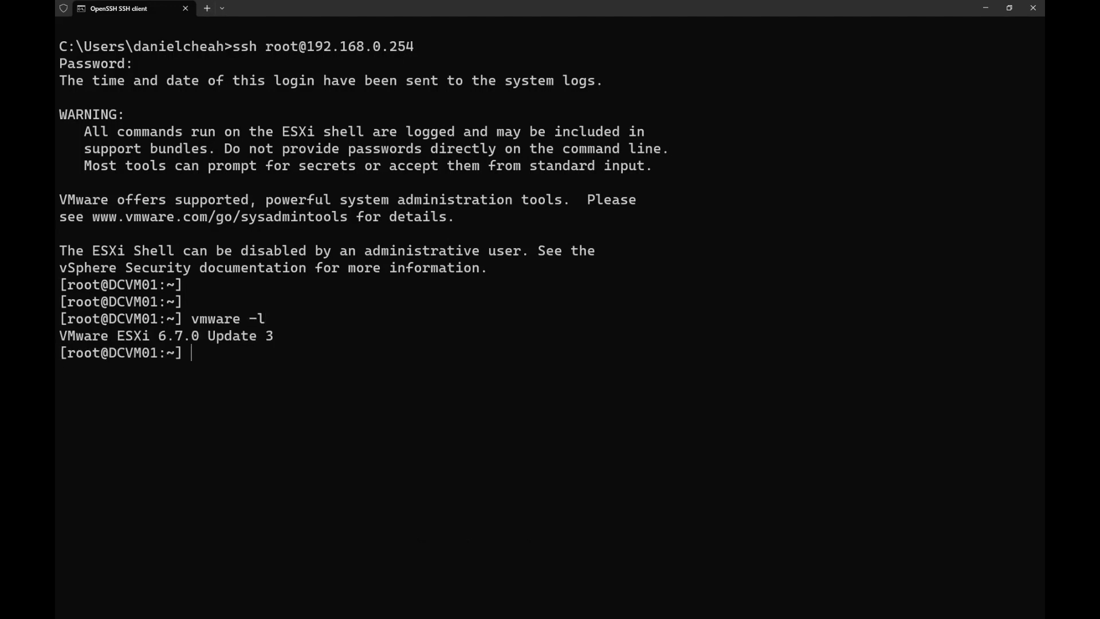
key("Return")
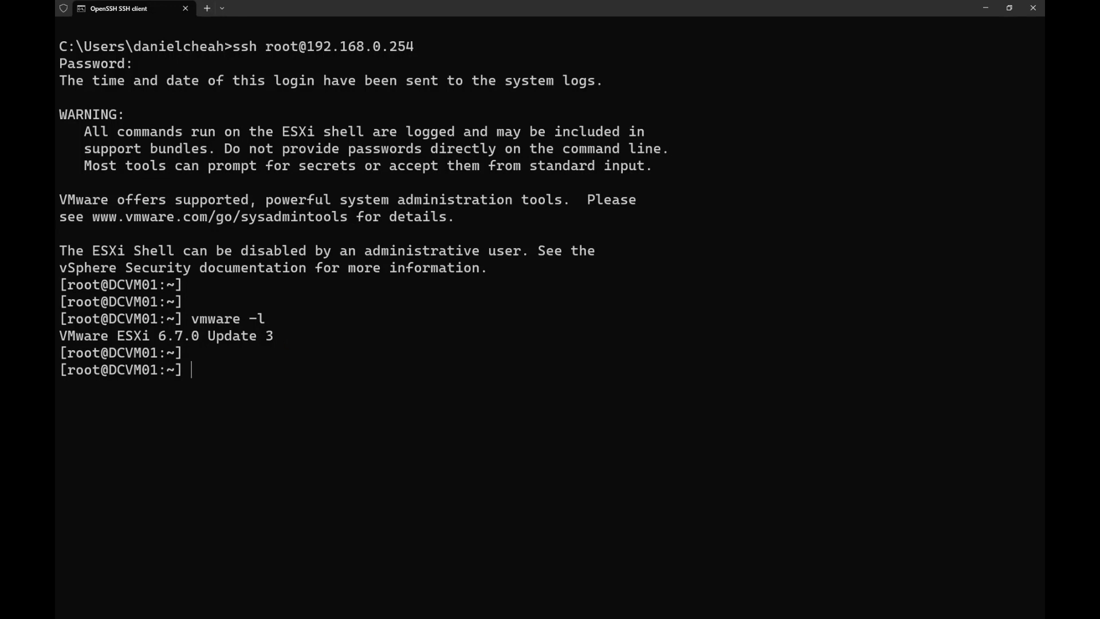
key("Return")
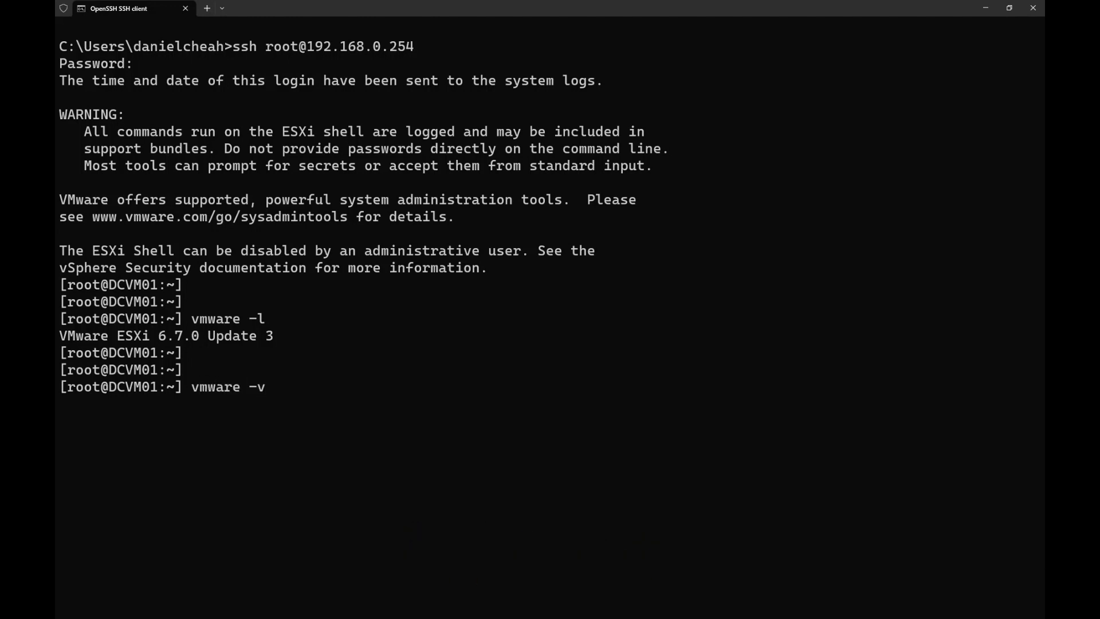
Step: Run vmware -v to check the ESXi build and highlight the build number in the output
key("Return")
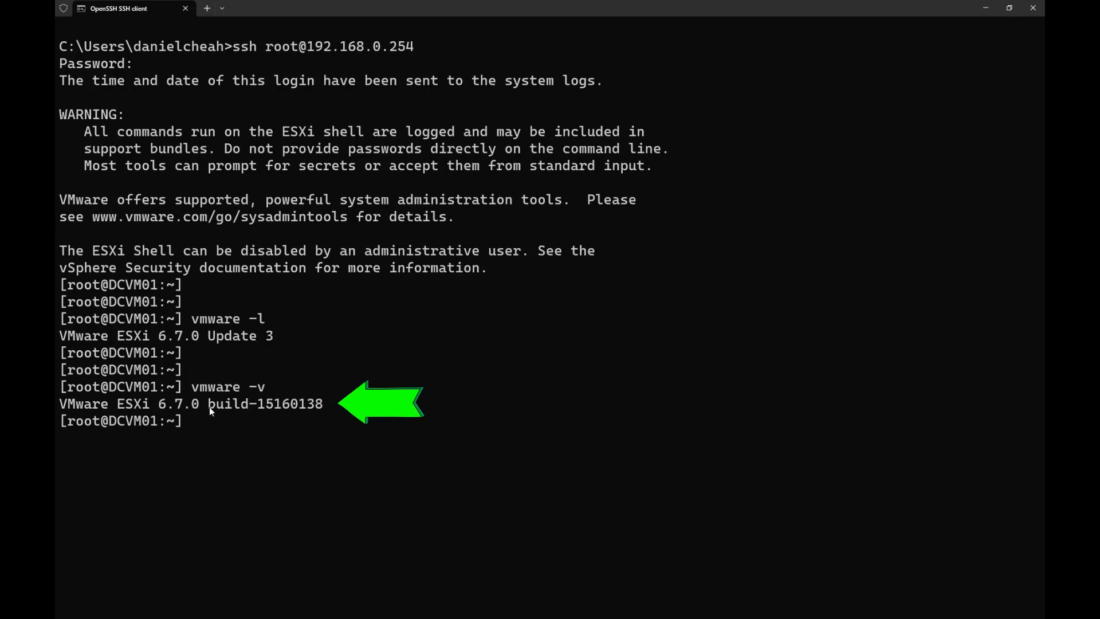
left_click_drag(209, 407, 324, 408)
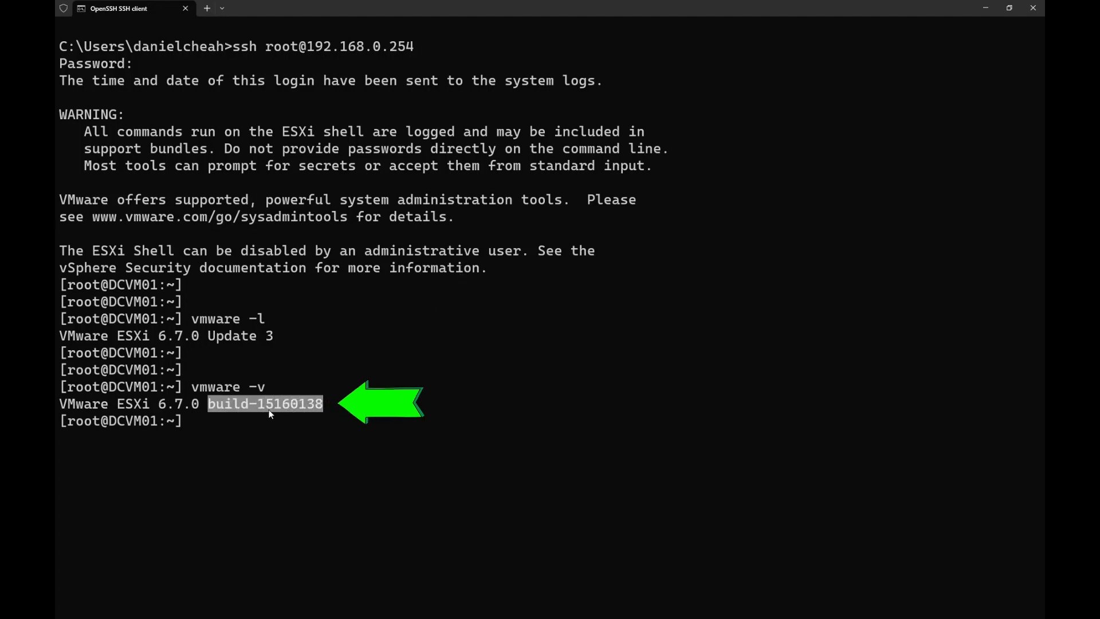
left_click(311, 407)
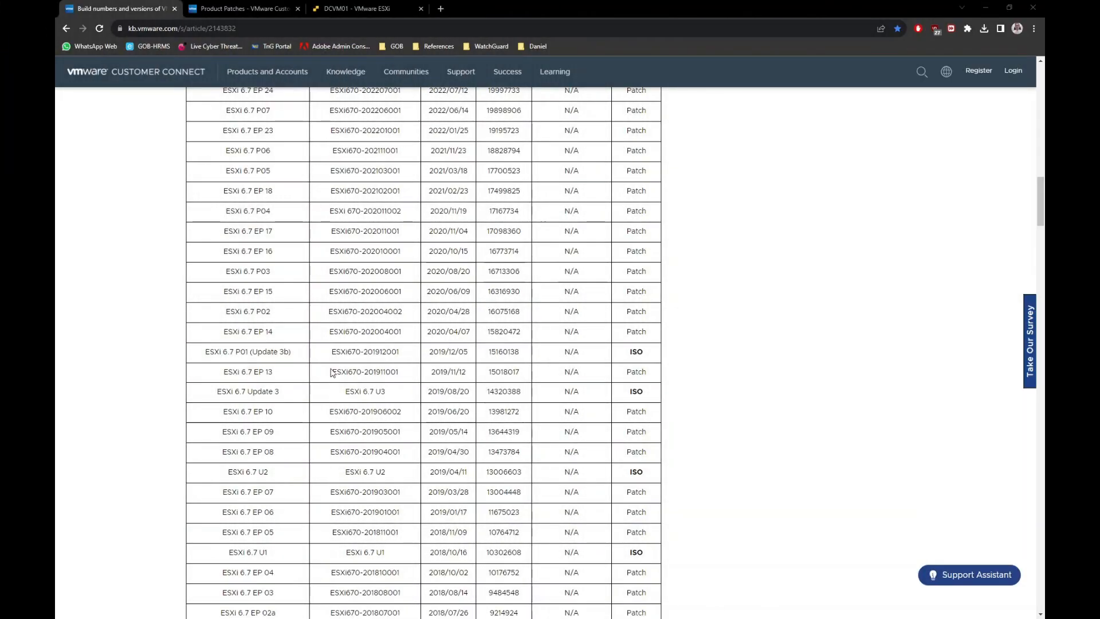
Step: In the browser's VMware build numbers article, examine the row for build 15160138 and the build and release name of the patch directly above it
left_click_drag(250, 351, 291, 352)
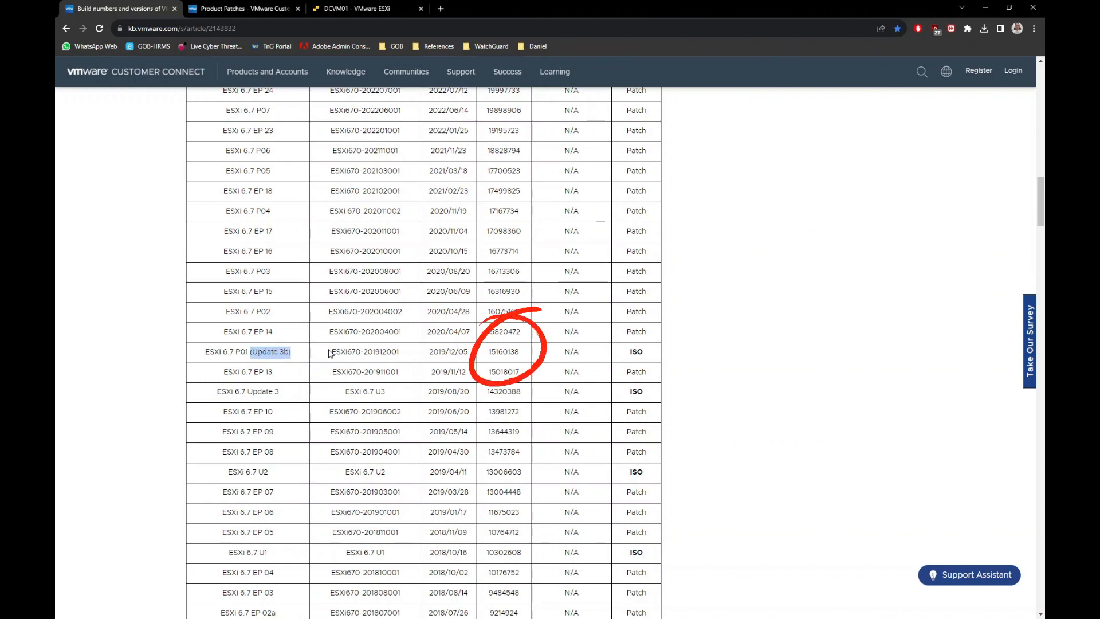
left_click_drag(488, 352, 523, 355)
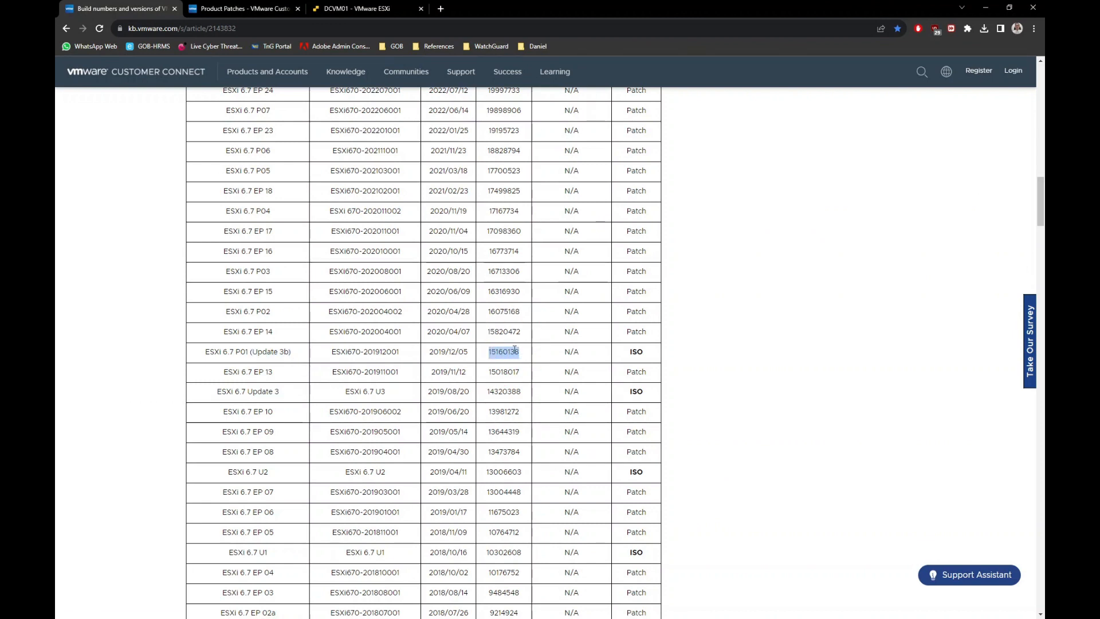
left_click(489, 331)
left_click_drag(489, 331, 518, 331)
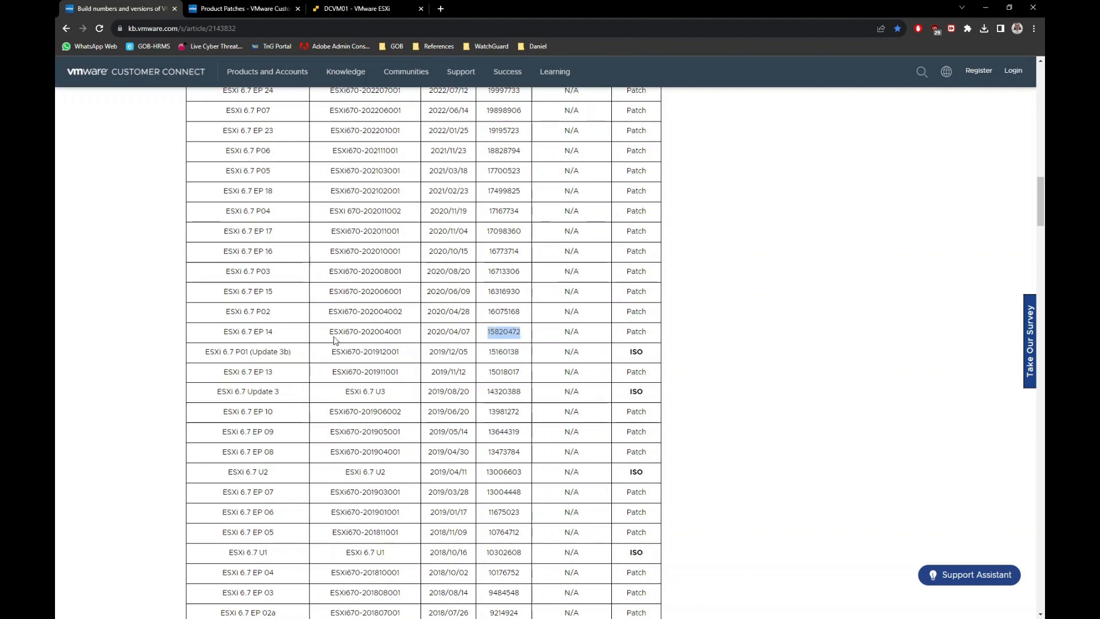
left_click_drag(330, 332, 404, 336)
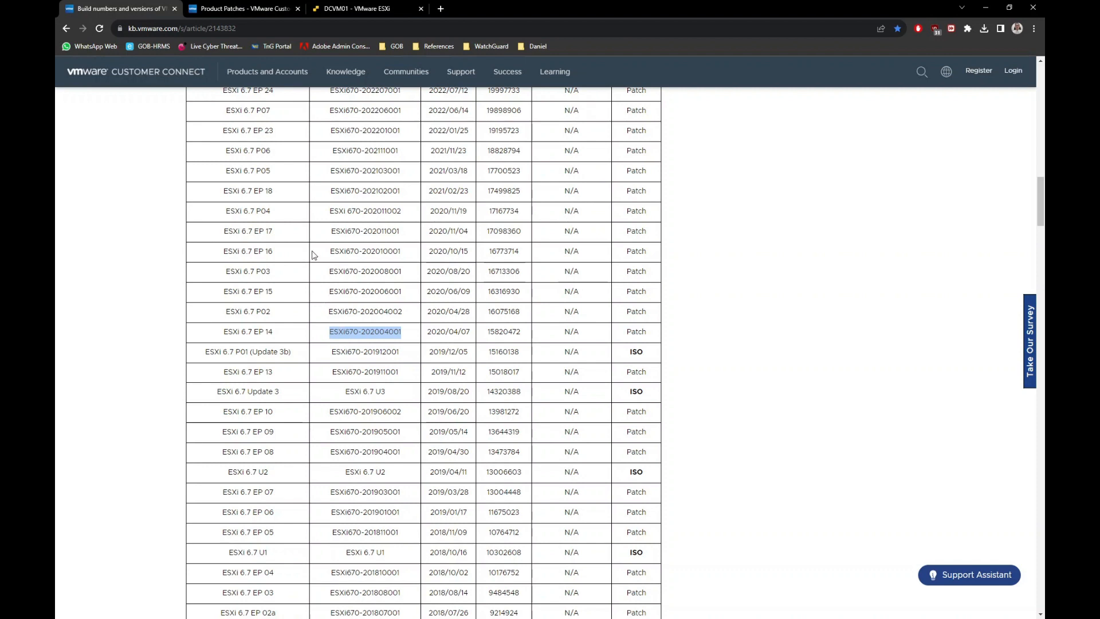
Step: Switch to the VMware Customer Connect Product Patches page and highlight its full web address
left_click(263, 10)
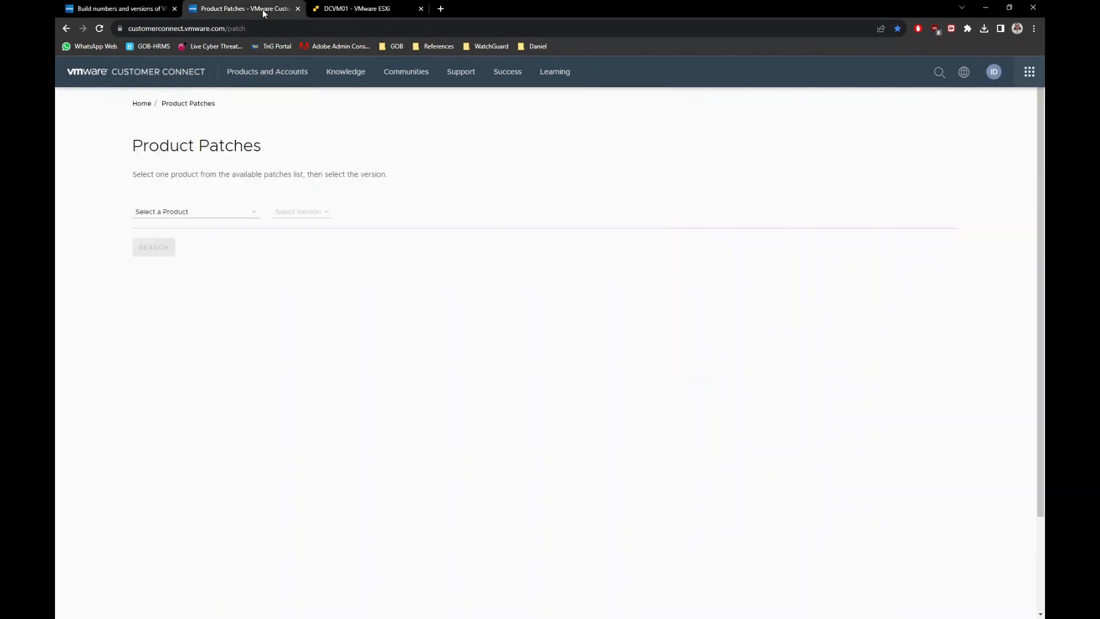
left_click(290, 28)
left_click(345, 27)
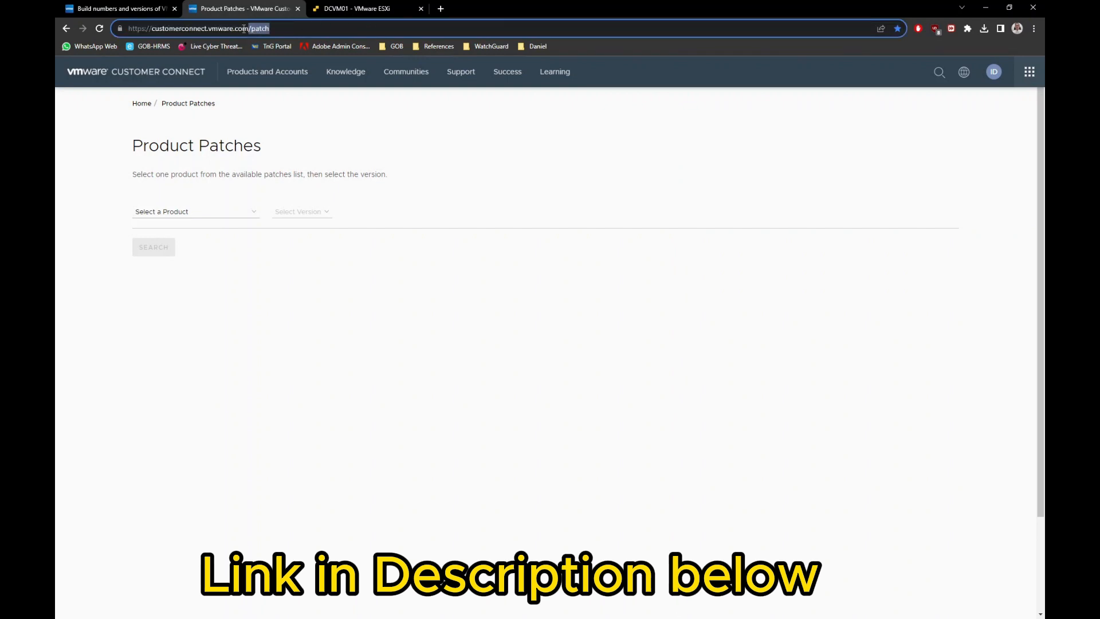
left_click_drag(244, 29, 140, 28)
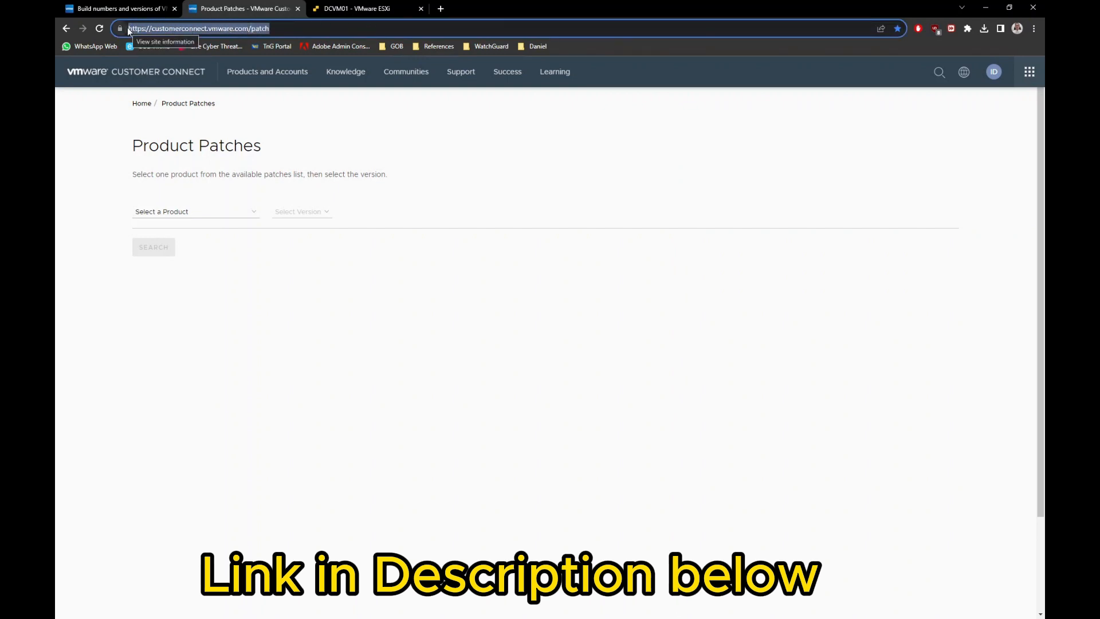
left_click(99, 167)
Step: Search the product patches for ESXi (Embedded and Installable), version 6.7.0
left_click(263, 214)
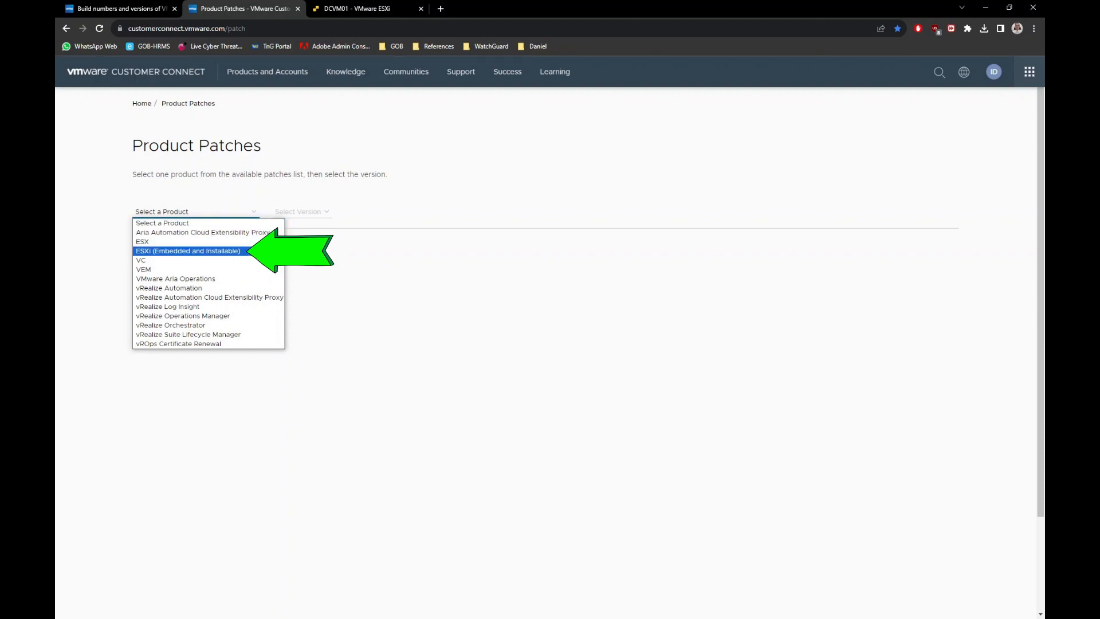
left_click(260, 252)
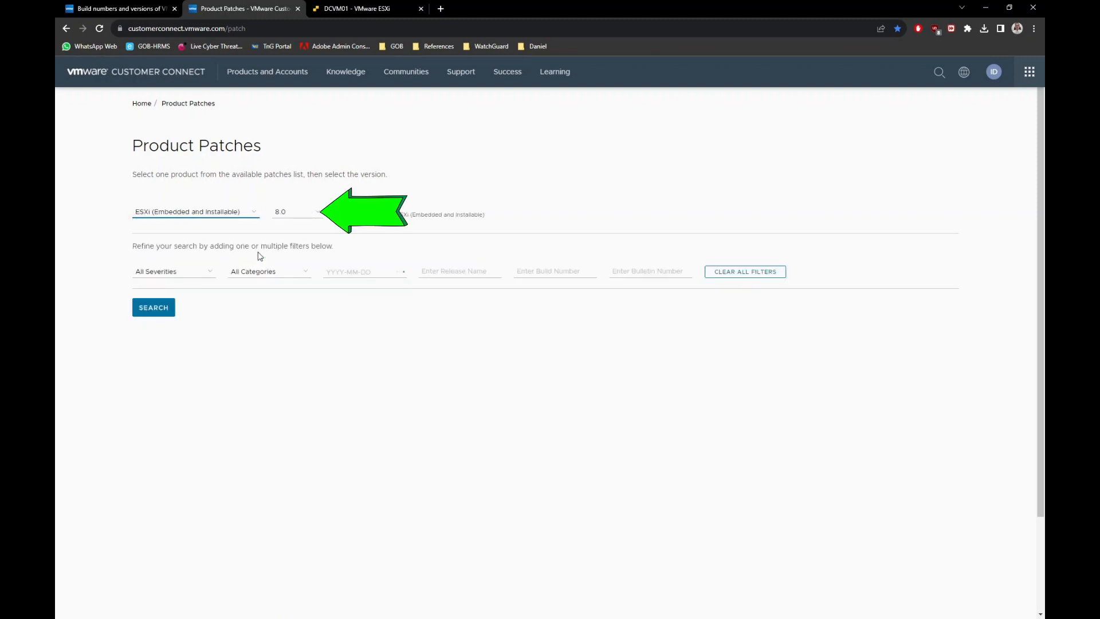
left_click(319, 215)
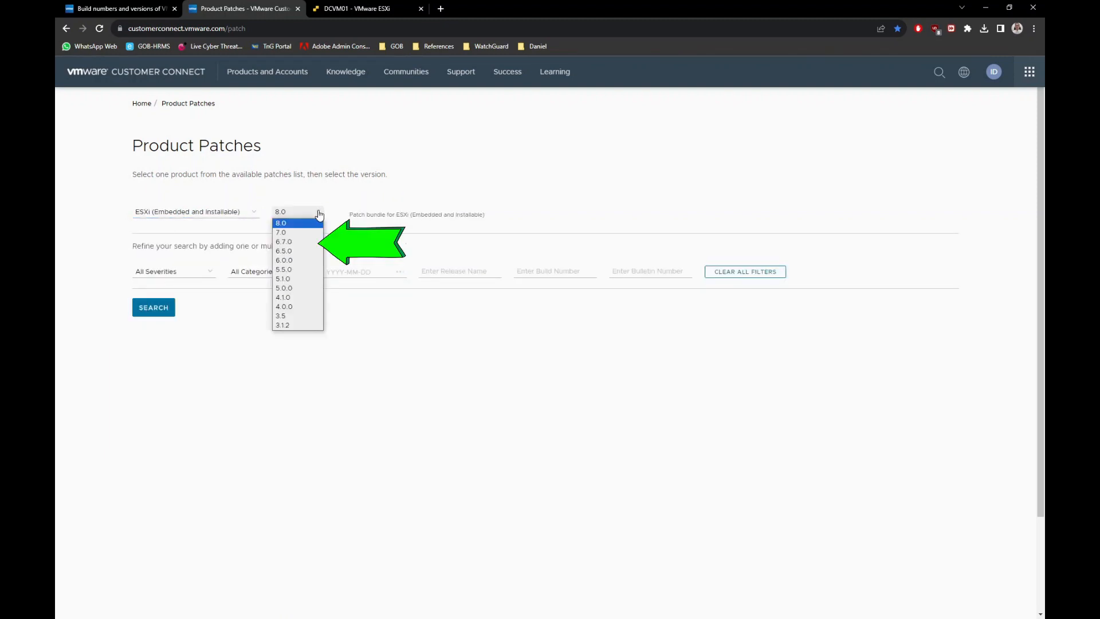
left_click(313, 245)
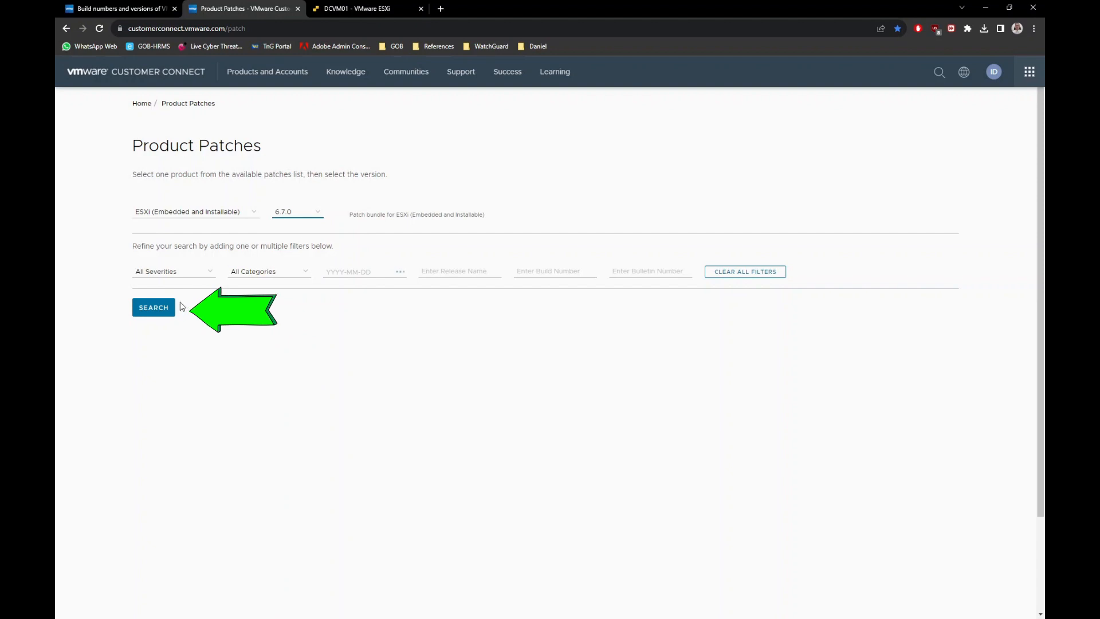
left_click(159, 312)
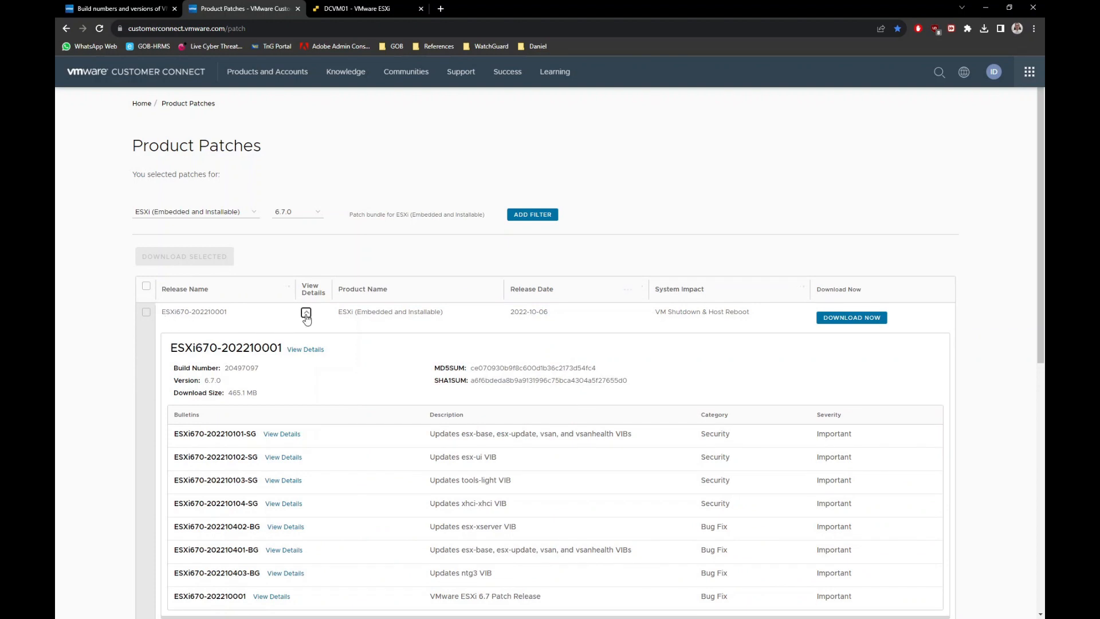
left_click(306, 315)
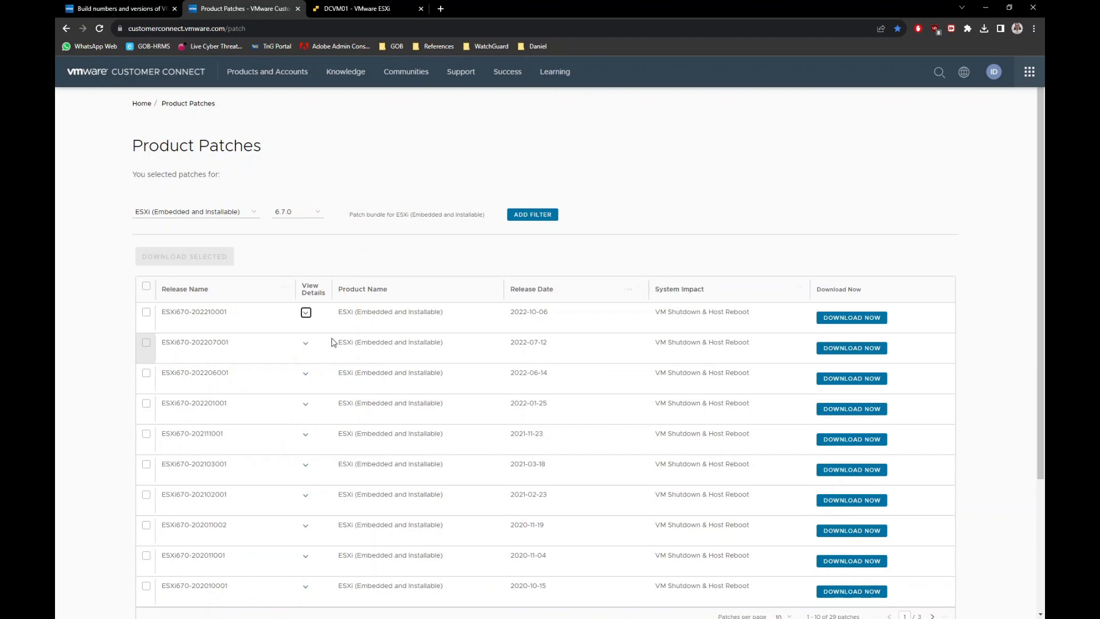
scroll(330, 336, "down", 2)
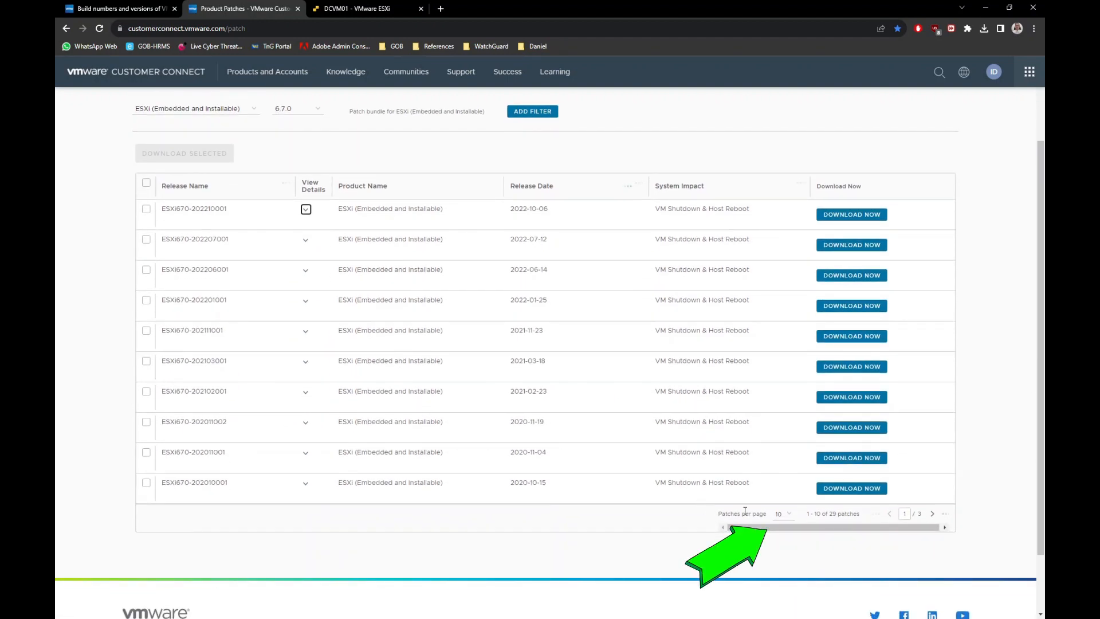
left_click(784, 513)
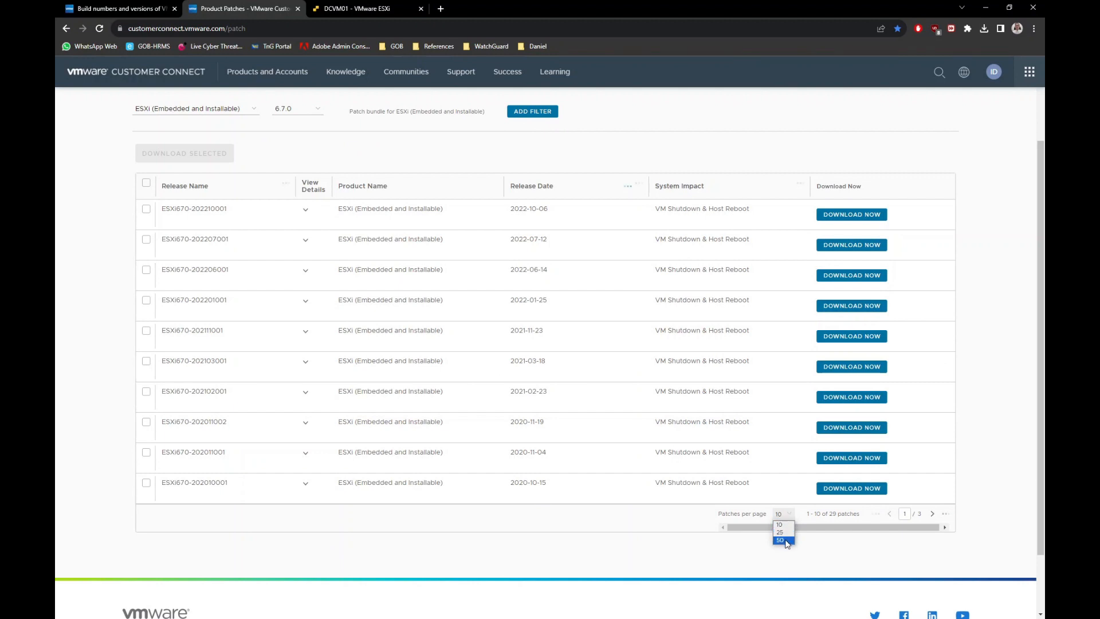
left_click(786, 540)
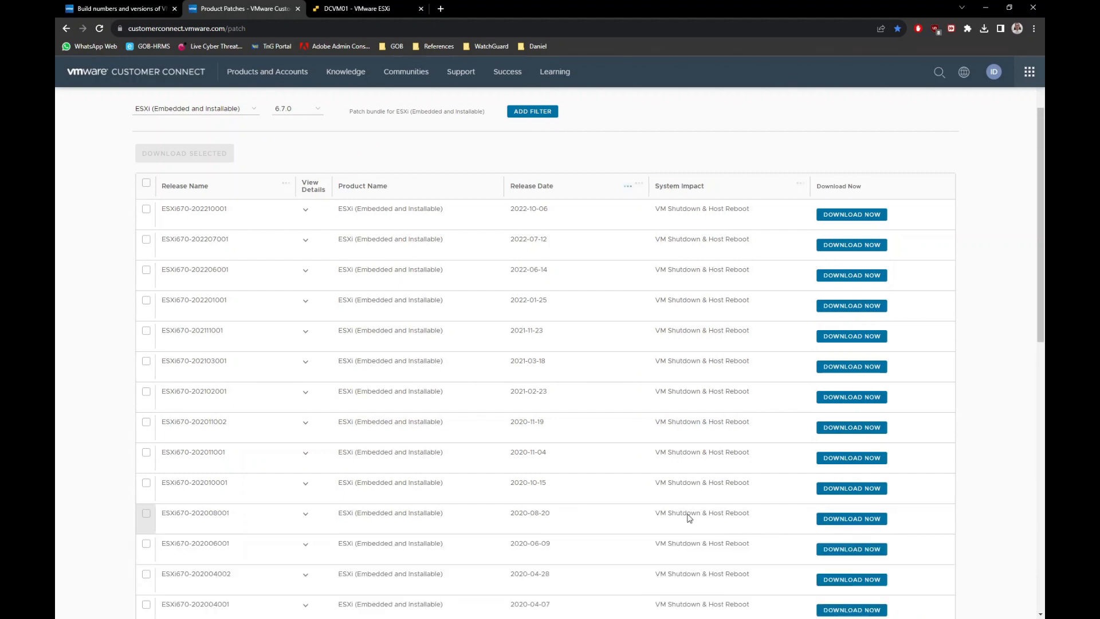
scroll(340, 488, "down", 2)
scroll(339, 487, "down", 1)
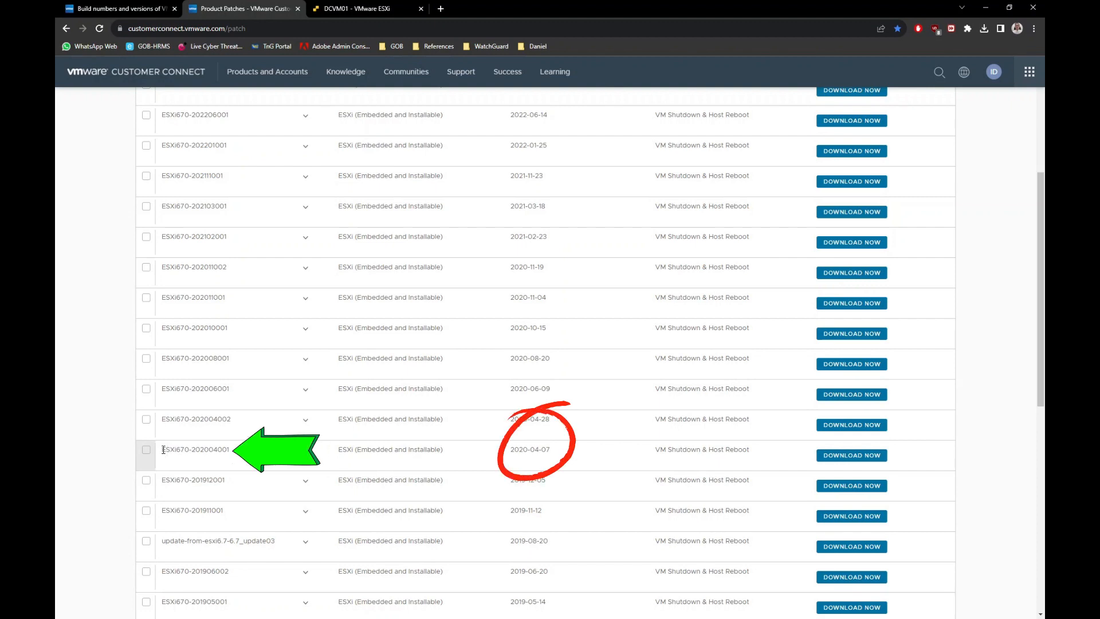
left_click_drag(163, 451, 228, 460)
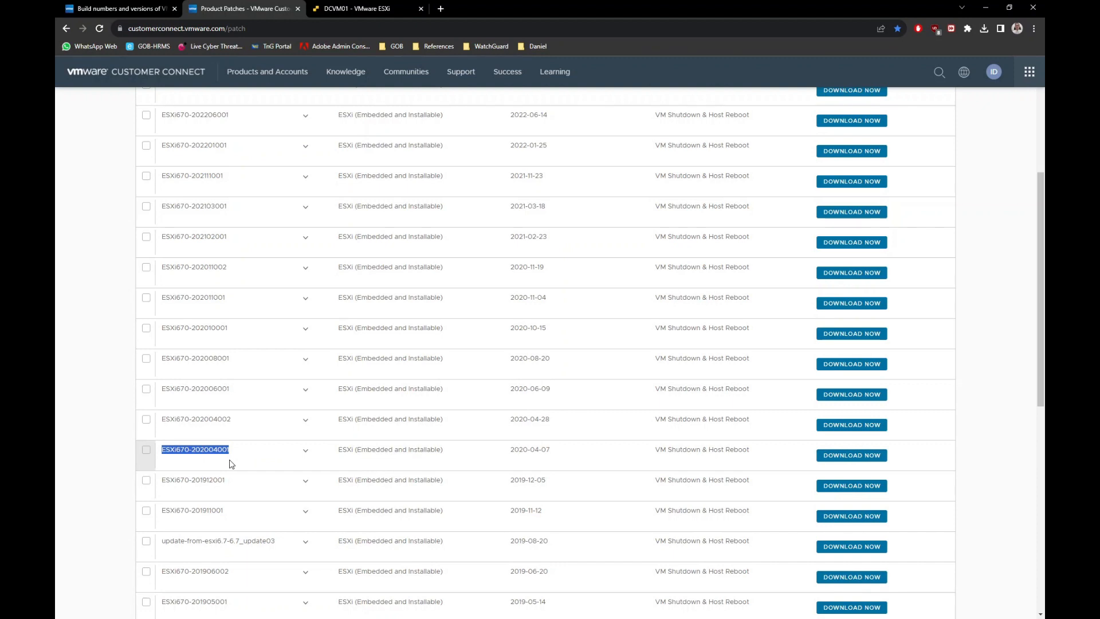
left_click(841, 462)
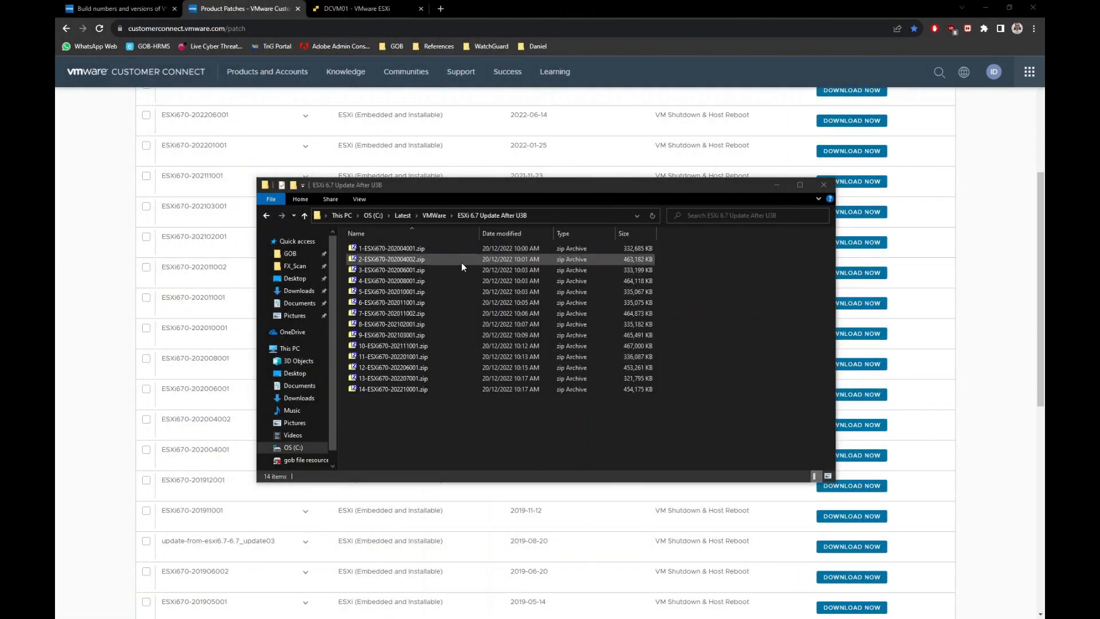
Step: In File Explorer, review the numbered ESXi670 patch archives in the ESXi 6.7 Update After U3B folder by selecting them all, and clear the selection
left_click(437, 249)
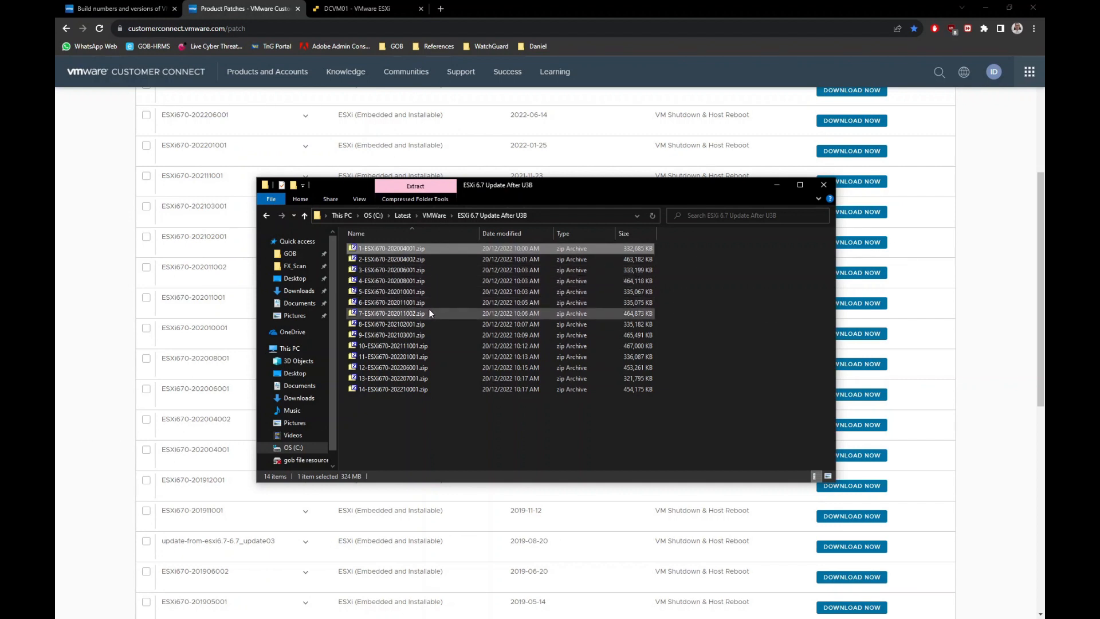
left_click(430, 387, "shift")
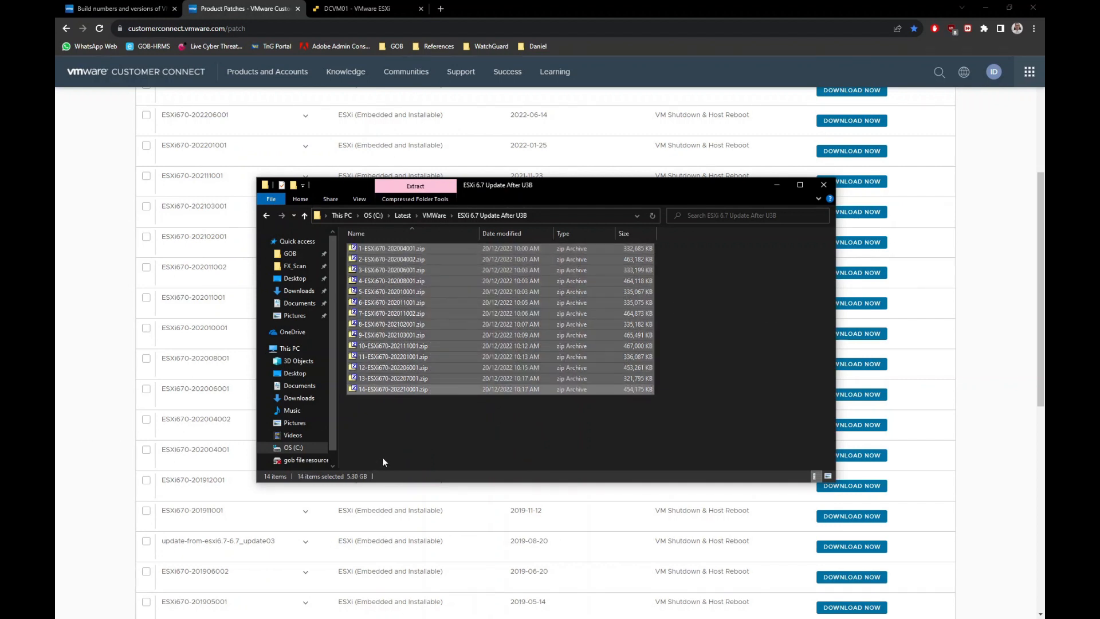
left_click(440, 437)
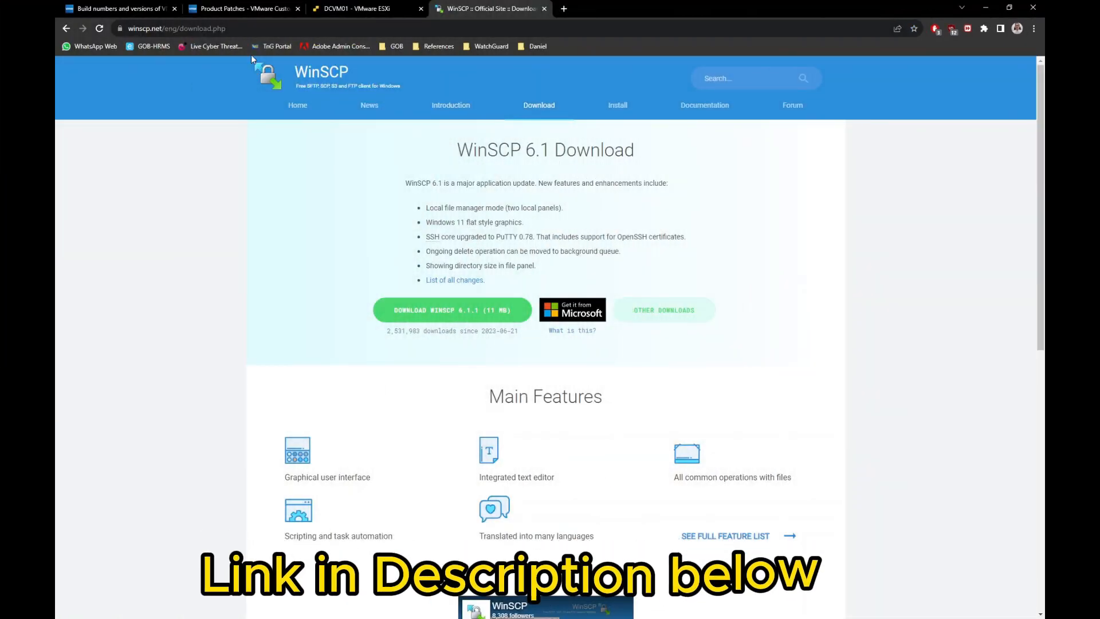
Step: In the browser, check the address of the WinSCP download page and download WinSCP 6.1.1
left_click(246, 29)
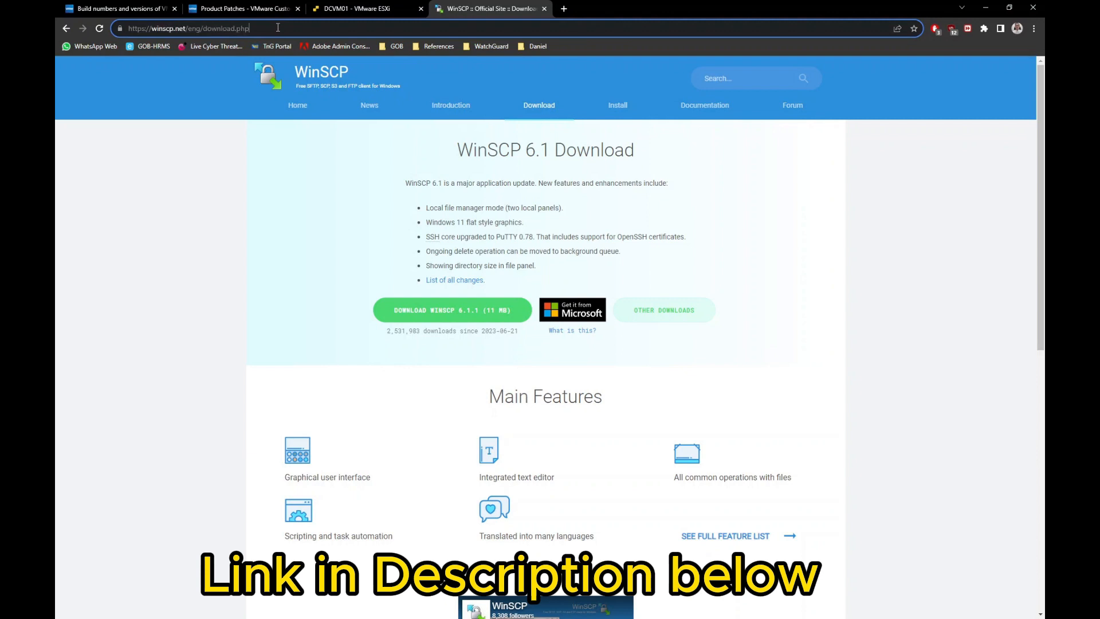
left_click(302, 248)
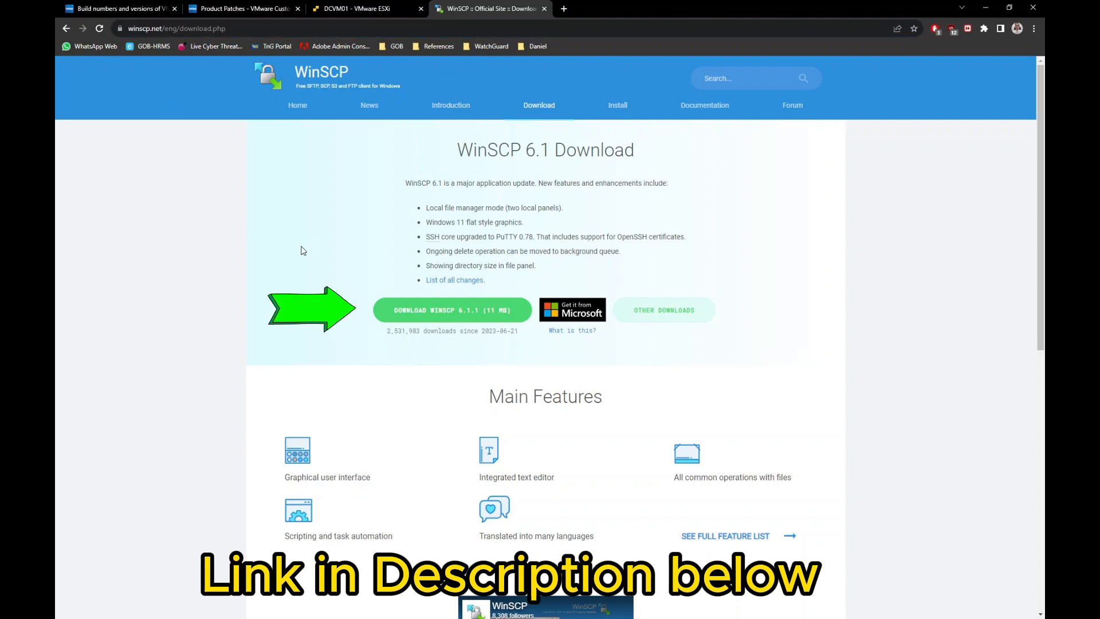
left_click(489, 320)
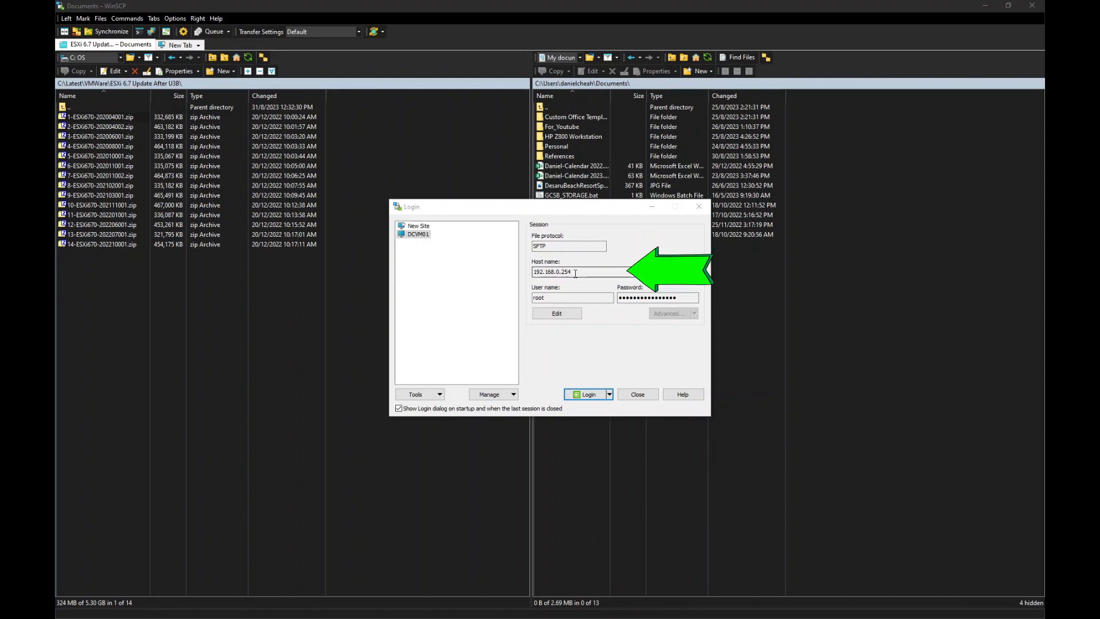
Step: In WinSCP, log in to the saved DCVM01 site over SFTP and open the datastore's updates folder
double_click(552, 272)
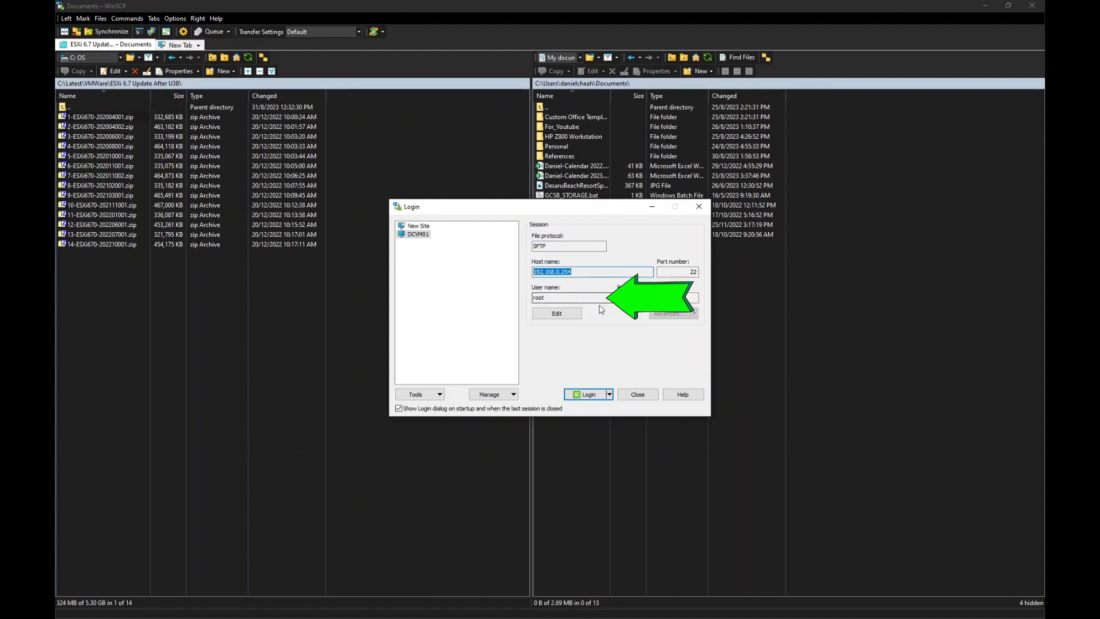
left_click(587, 394)
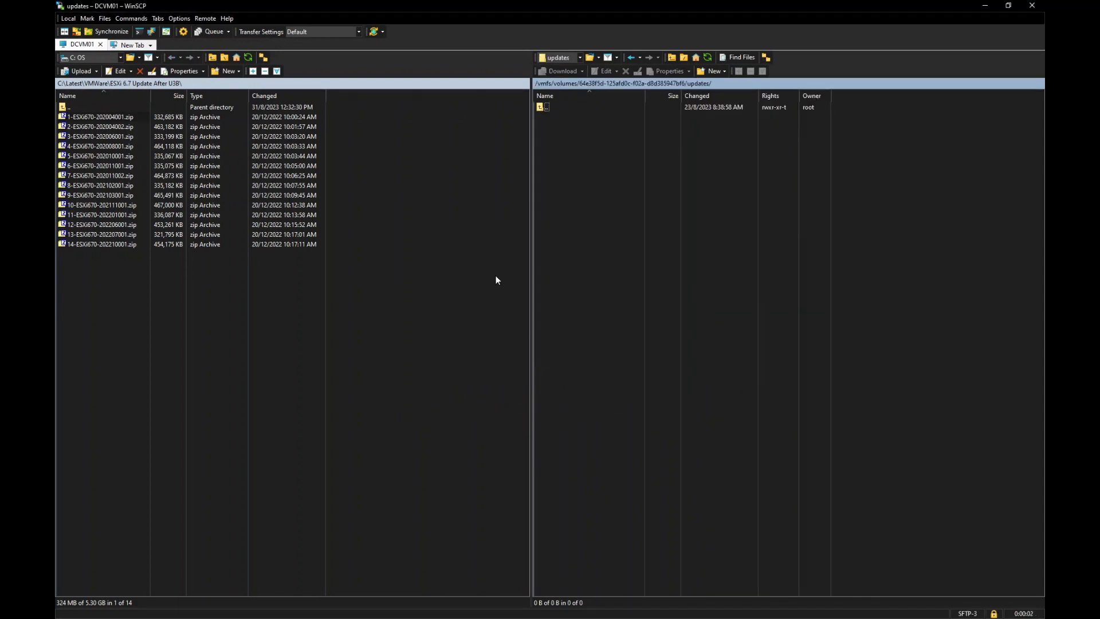
double_click(547, 106)
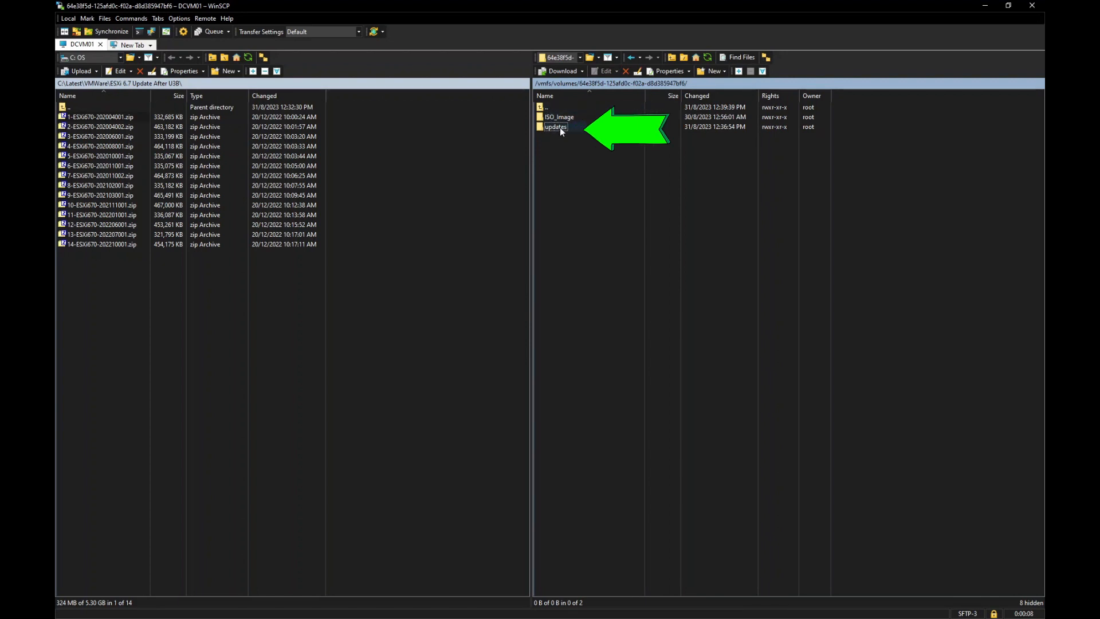
double_click(559, 127)
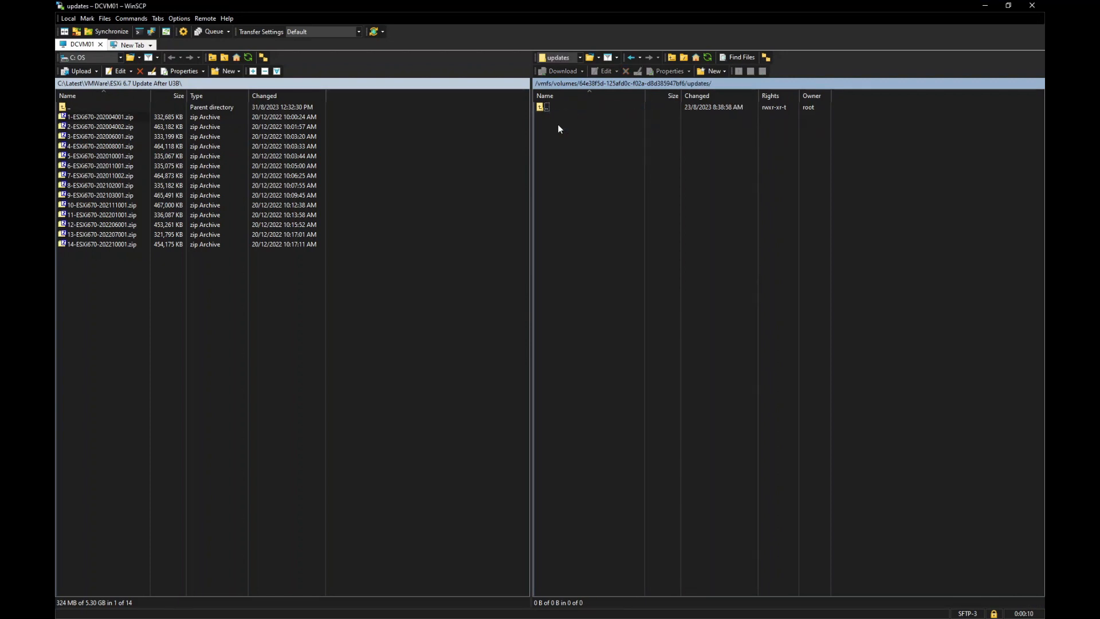
Step: Upload all patch archives from 1-ESXi670-202004001.zip to 14-ESXi670-202210001.zip to the remote updates folder and select the uploaded copies for checking
left_click(101, 115)
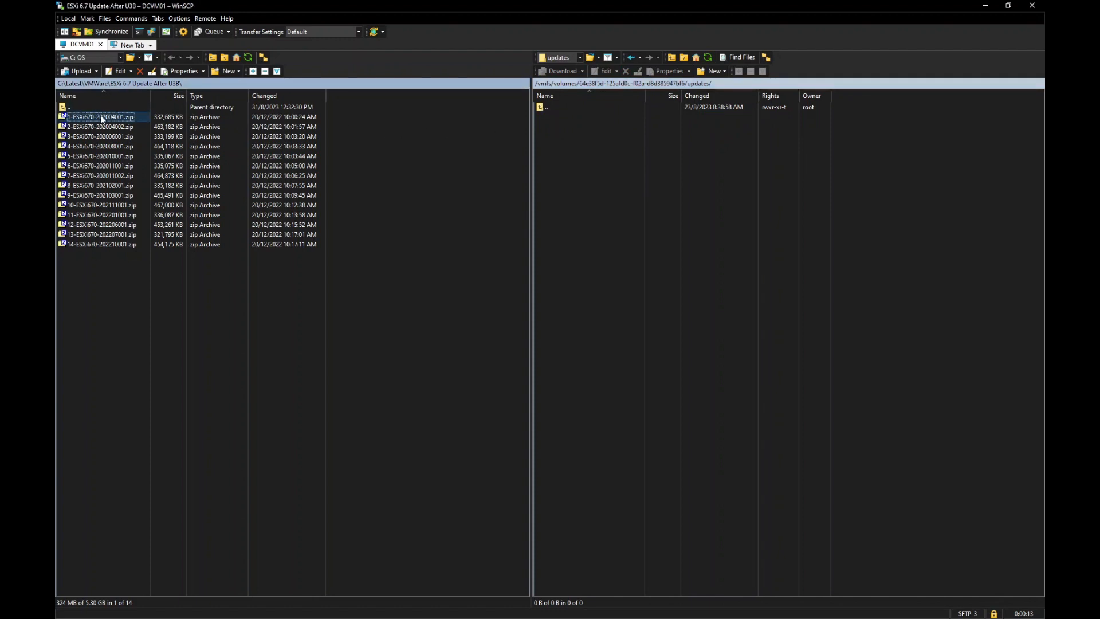
left_click(101, 243, "shift")
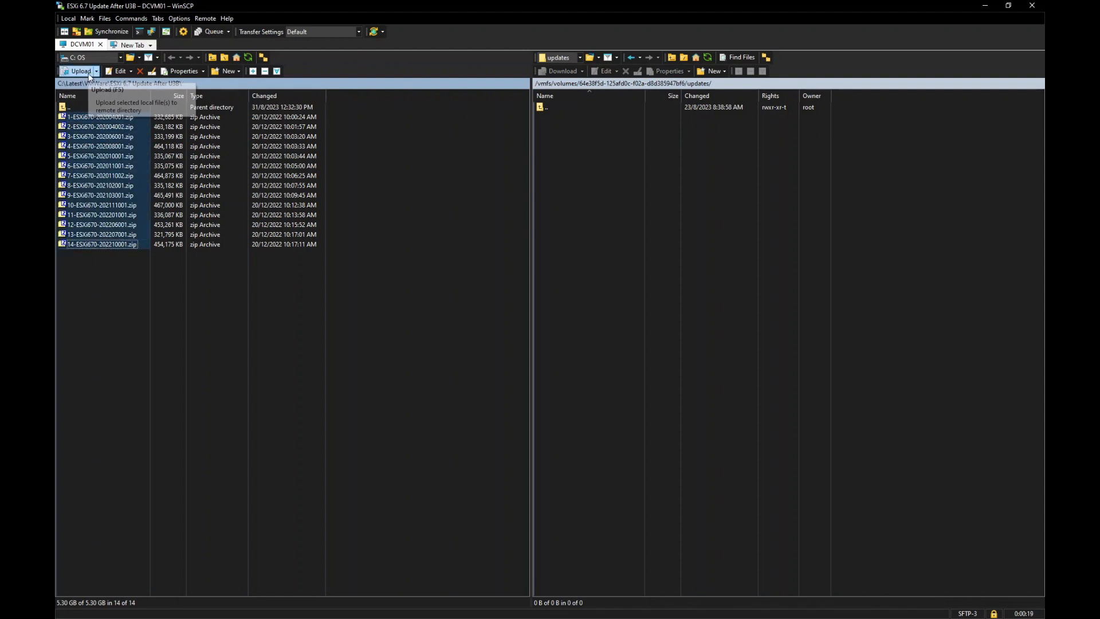
left_click(89, 75)
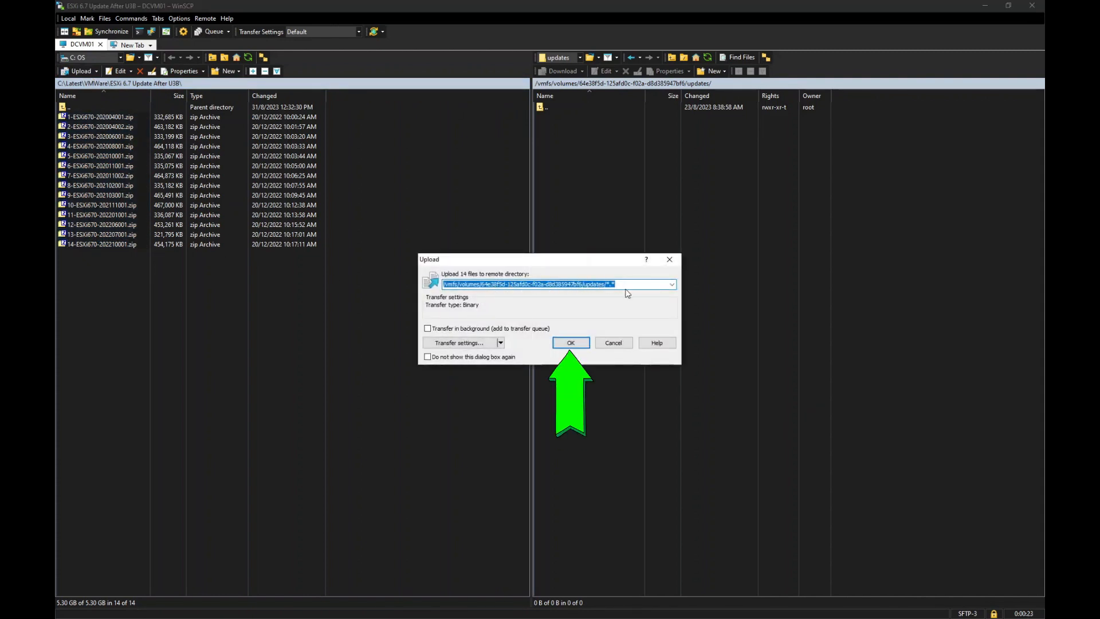
left_click(581, 343)
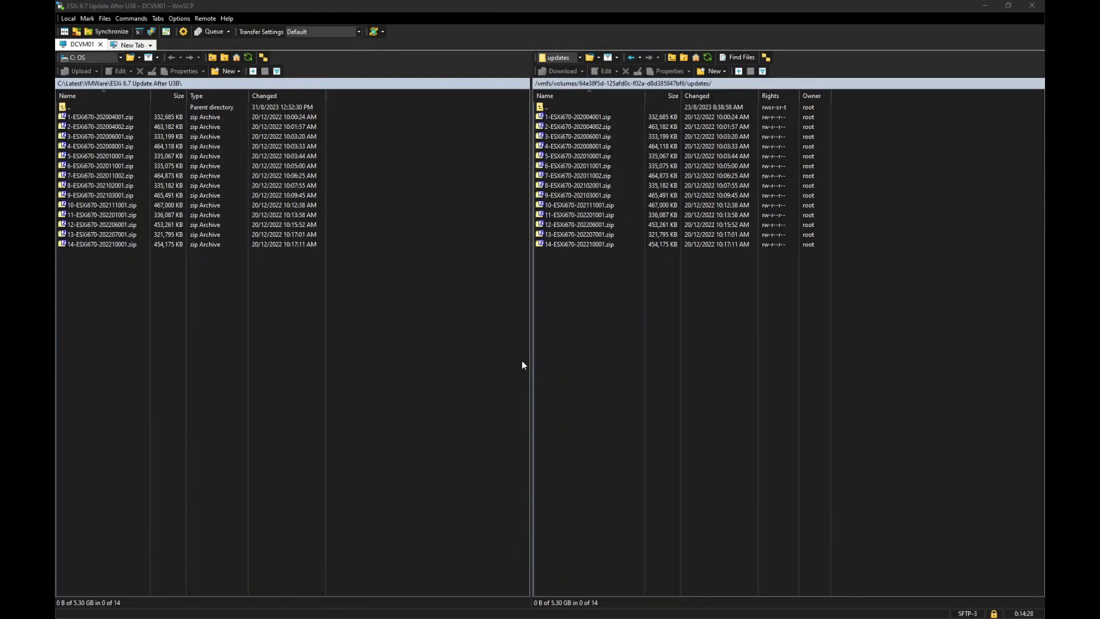
left_click(556, 117)
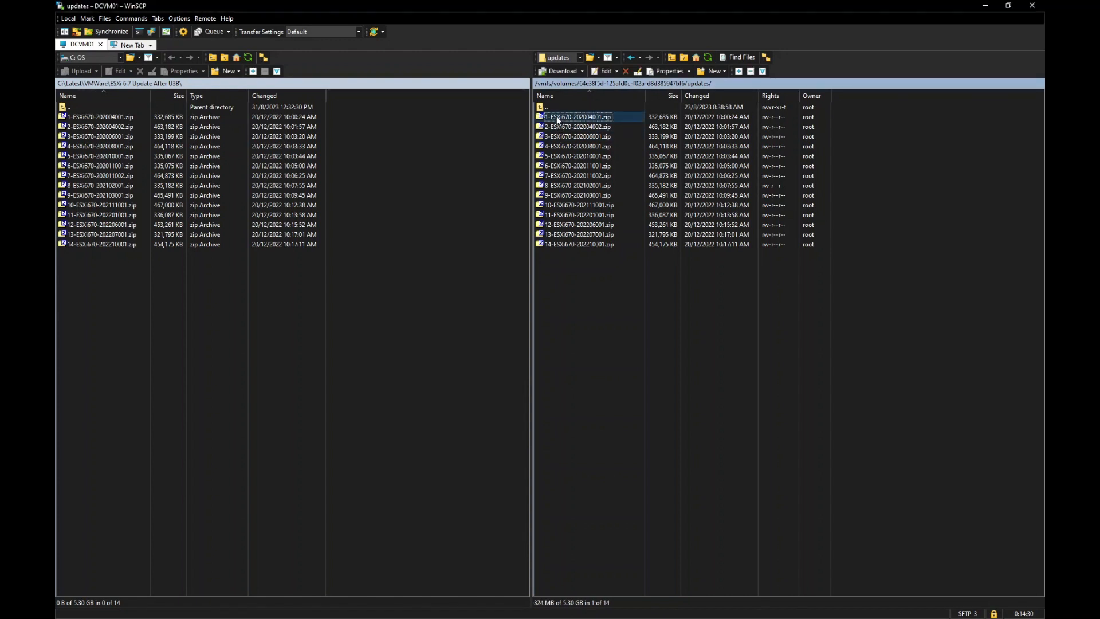
left_click(555, 244, "shift")
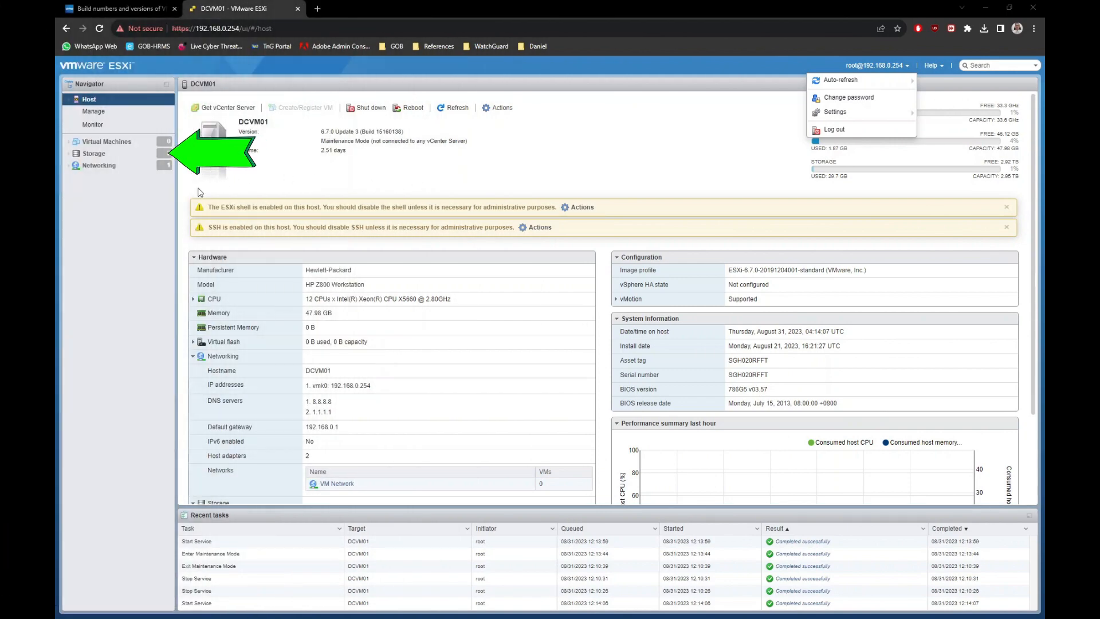
Step: In the browser's VMware ESXi client, inspect the full file names in datastore1's updates folder with the datastore browser, and close it
left_click(95, 155)
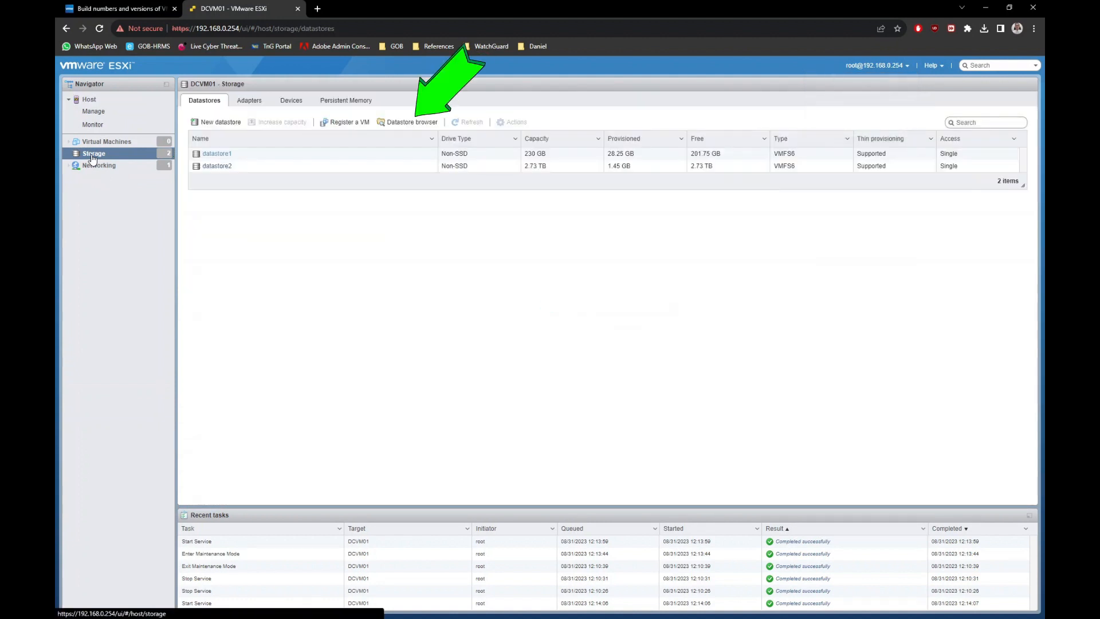
left_click(410, 123)
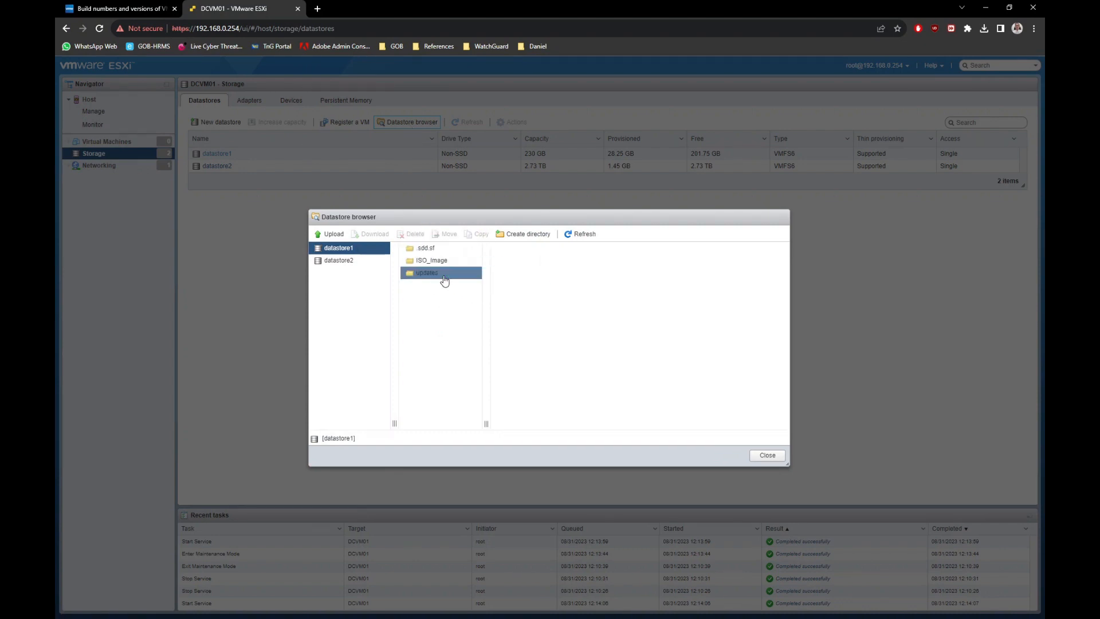
left_click(444, 280)
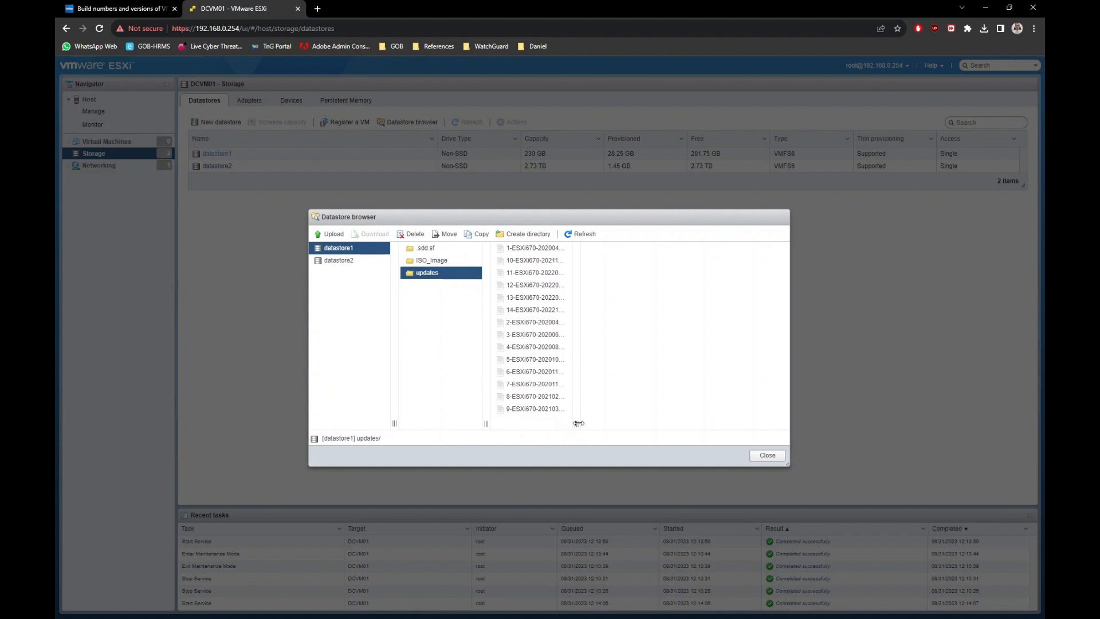
left_click_drag(578, 423, 634, 423)
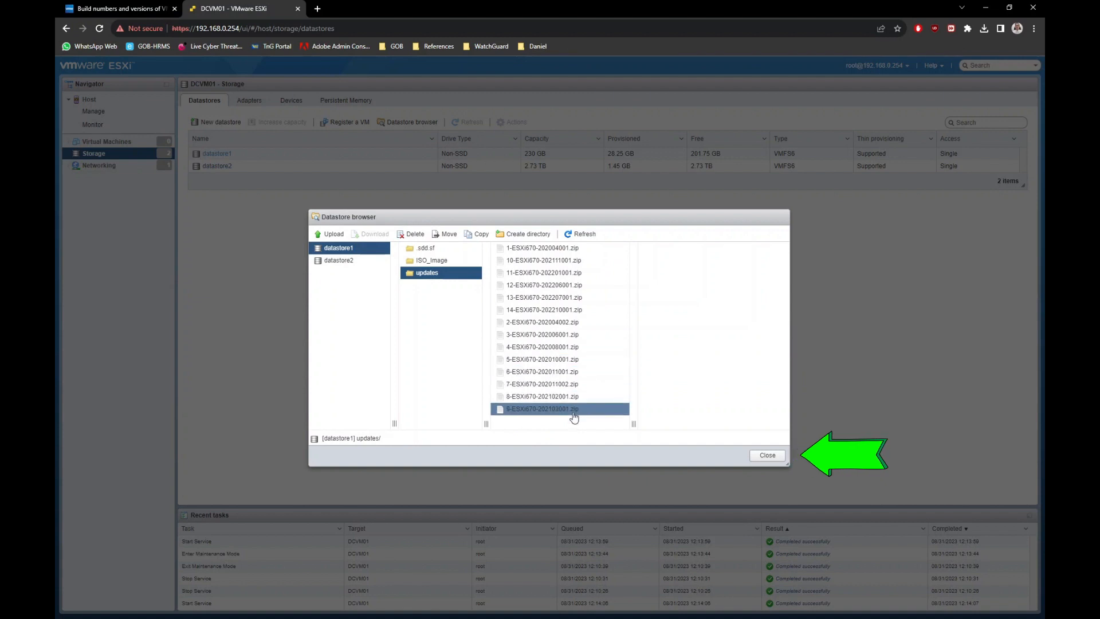
left_click(756, 459)
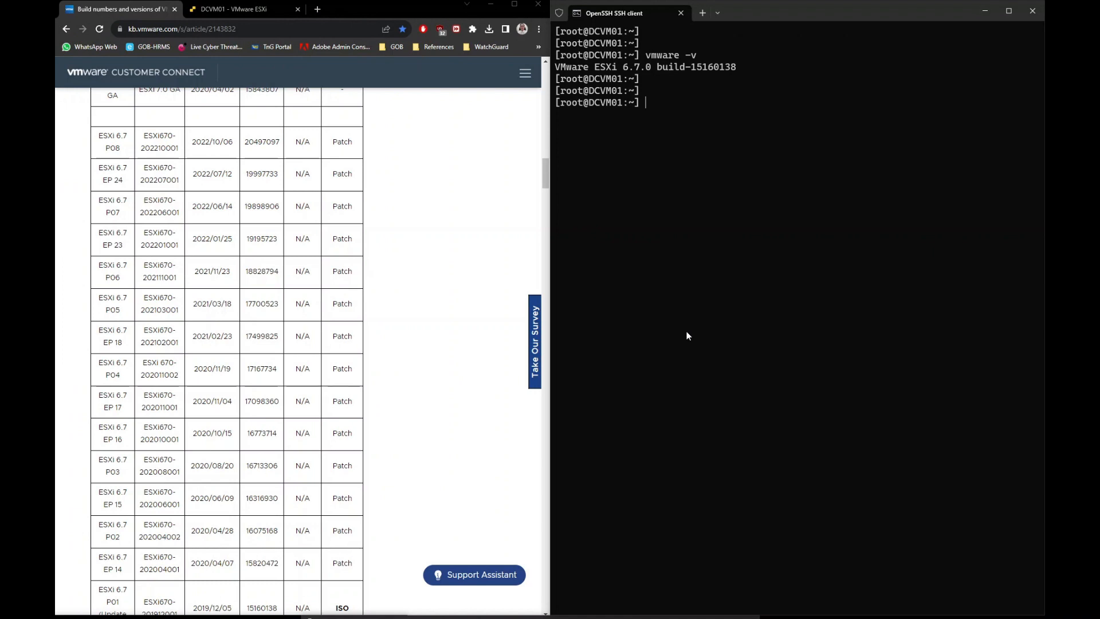
Step: In the OpenSSH terminal, enable the HTTP client firewall ruleset with "esxcli network firewall ruleset set -e true -r httpClient"
type("esxc")
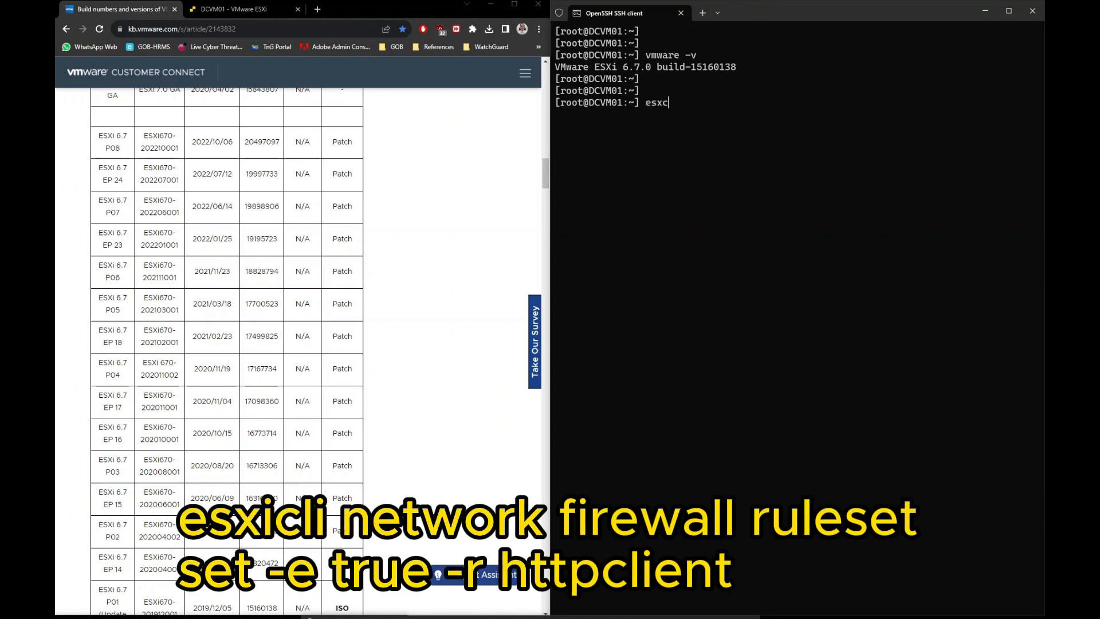
type("li network firewall")
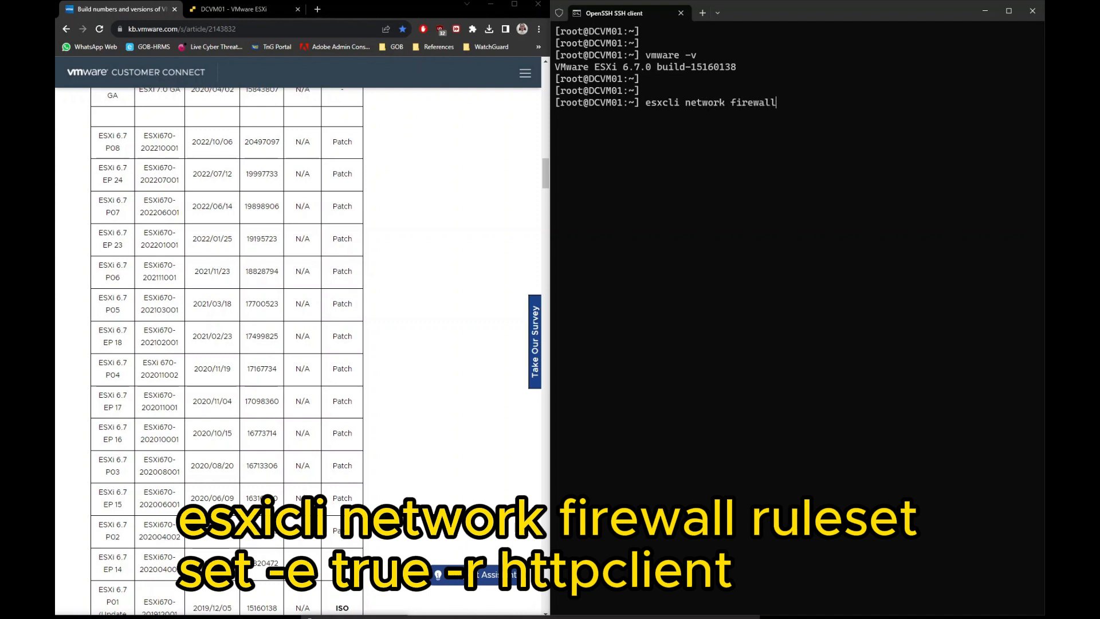
type(" ruleset set -e true -r")
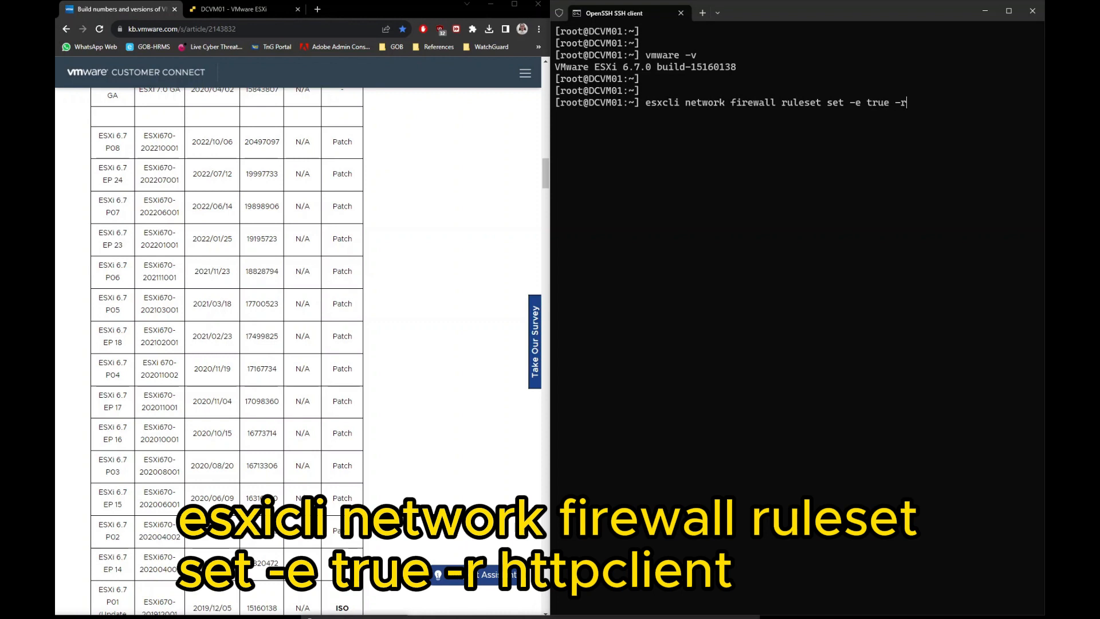
type(" httpClient")
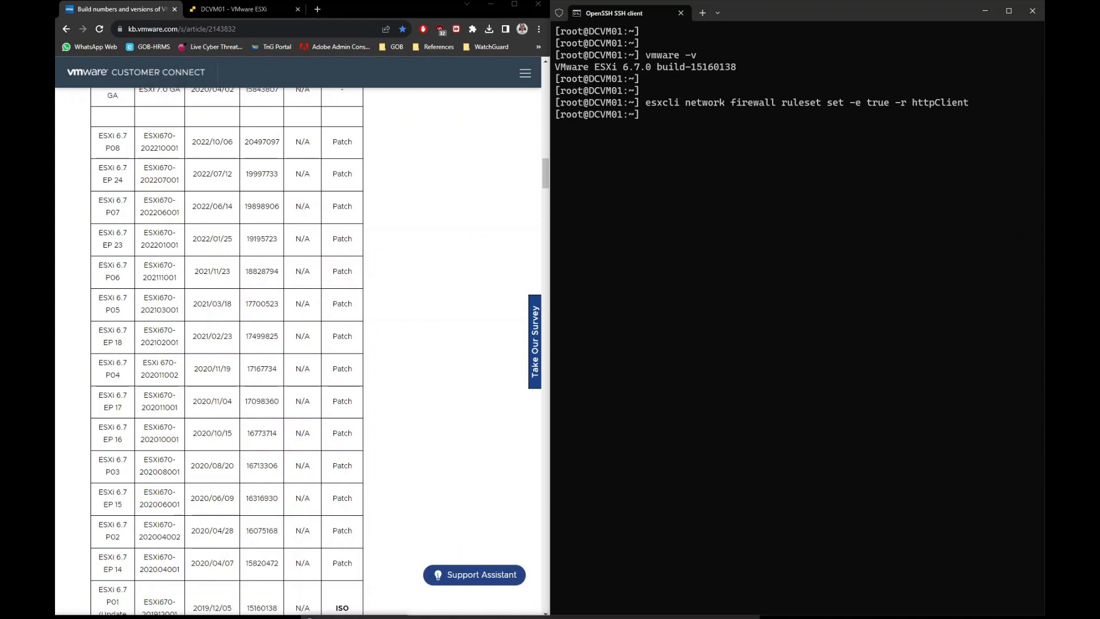
key("Return")
key("Return")
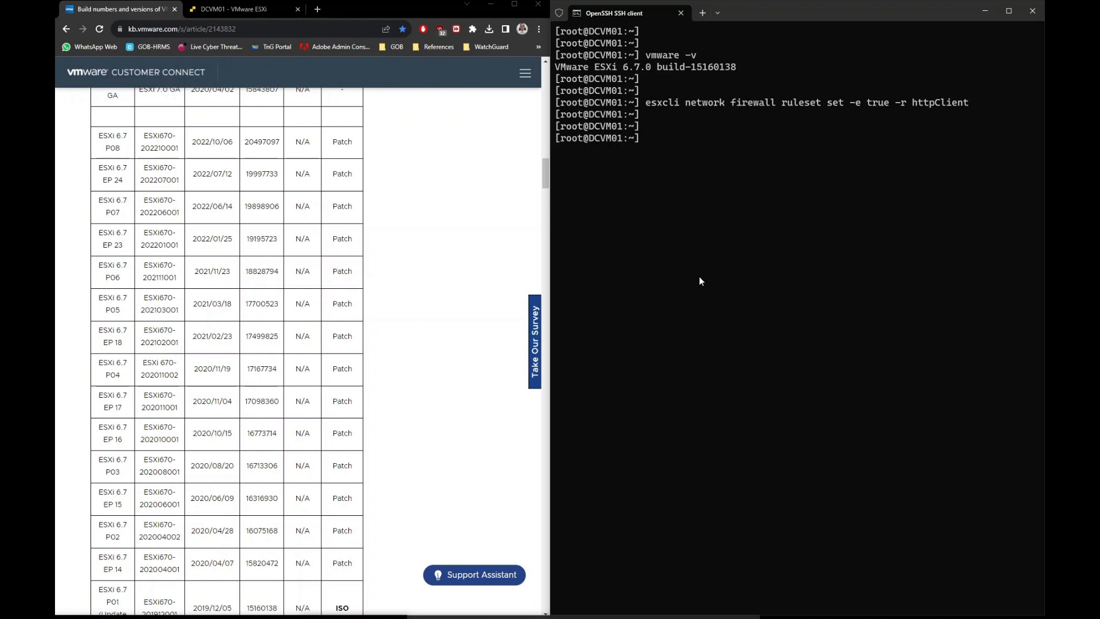
Step: Install the first patch with "esxcli software vib update -d /vmfs/volumes/datastore1/updates/1-ESXi670-202004001.zip"
type("esxcli")
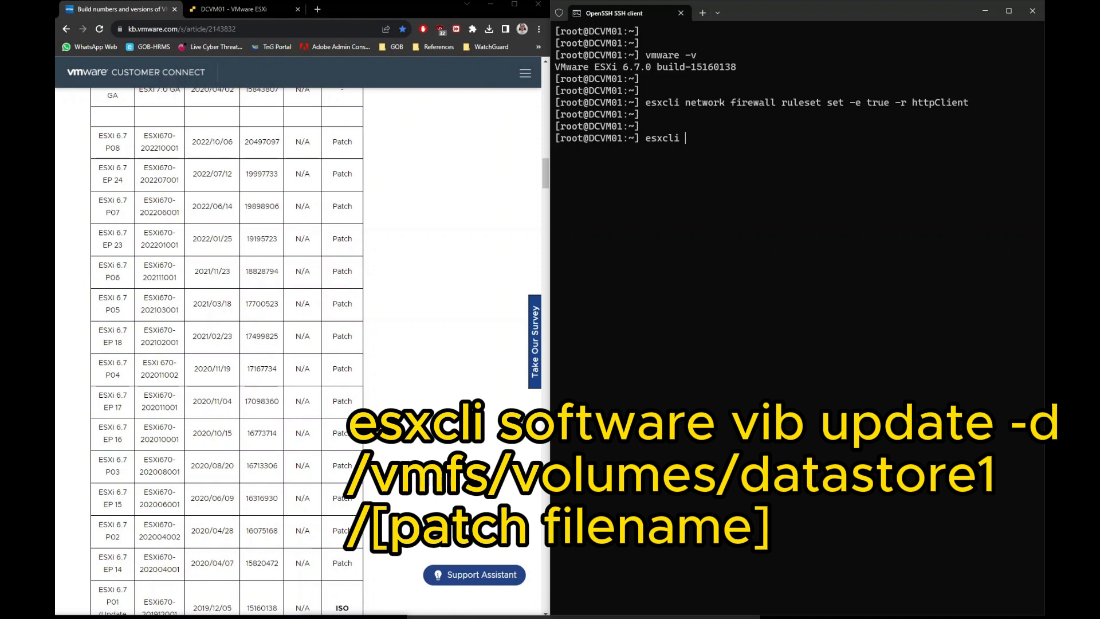
type("e software vib update -d")
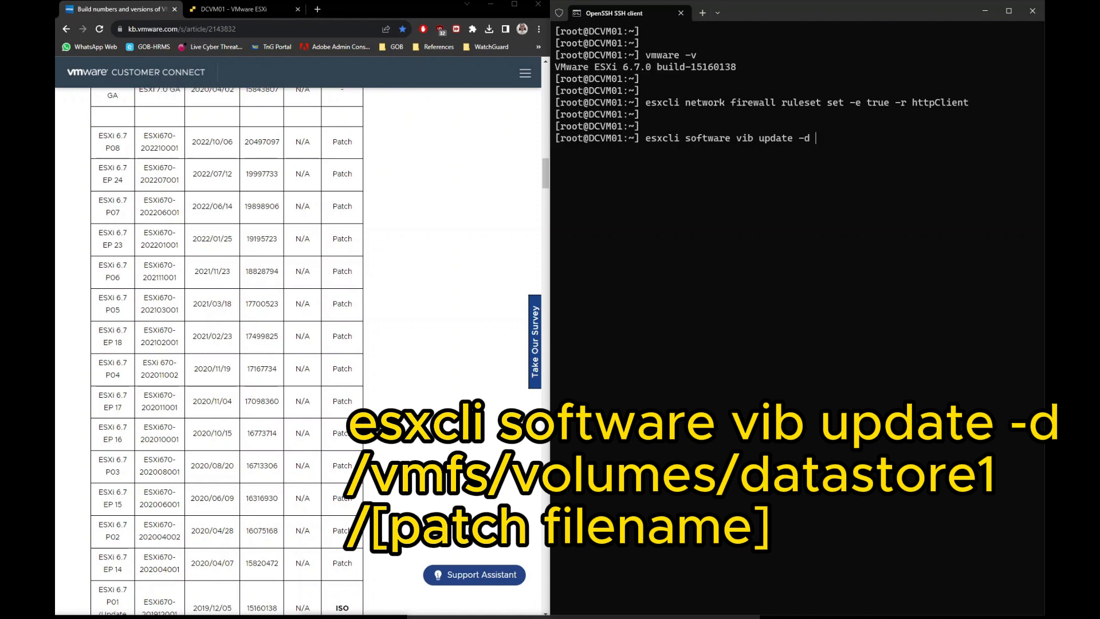
type(" /vmfs/volumes/datastore1")
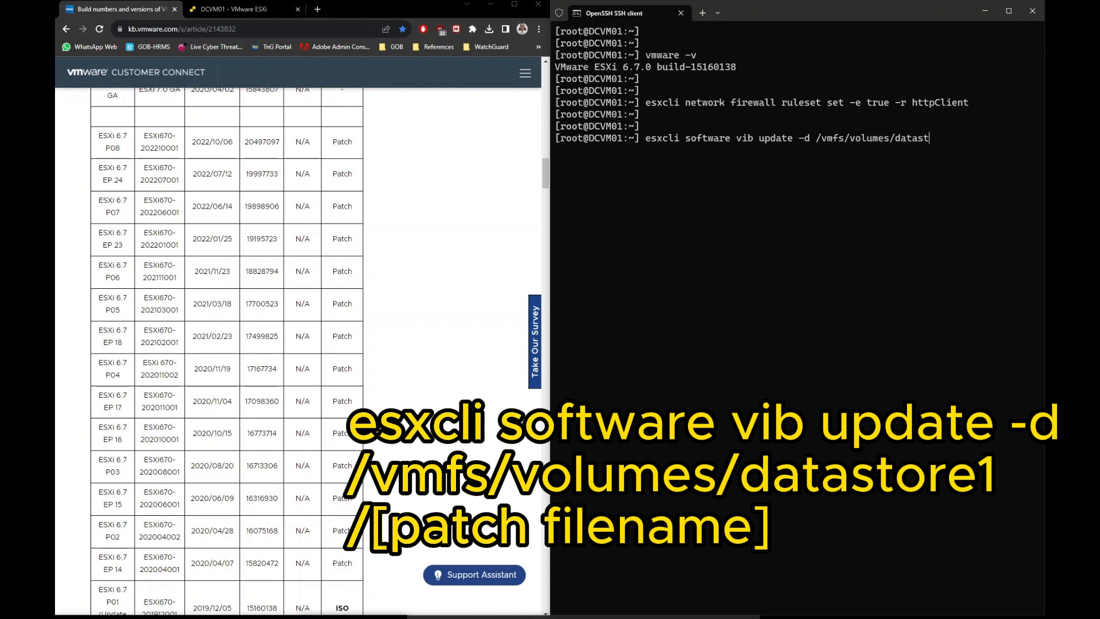
type("/updates/1-")
key("Tab")
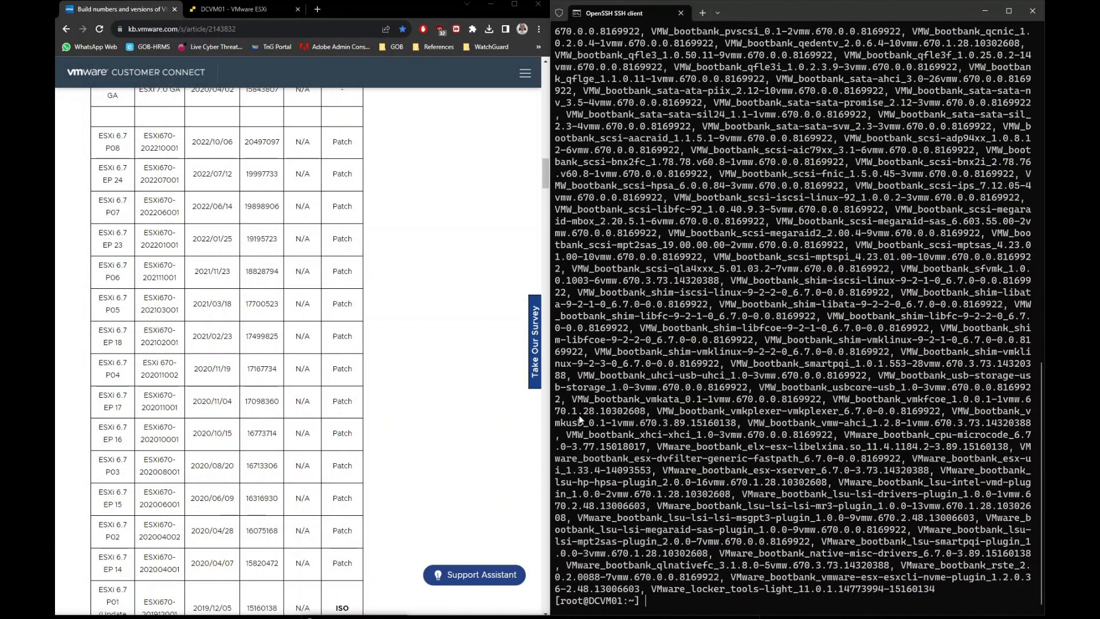
Step: Examine the start of the patch command's output and highlight the Message text under Installation Result
scroll(657, 405, "up", 12)
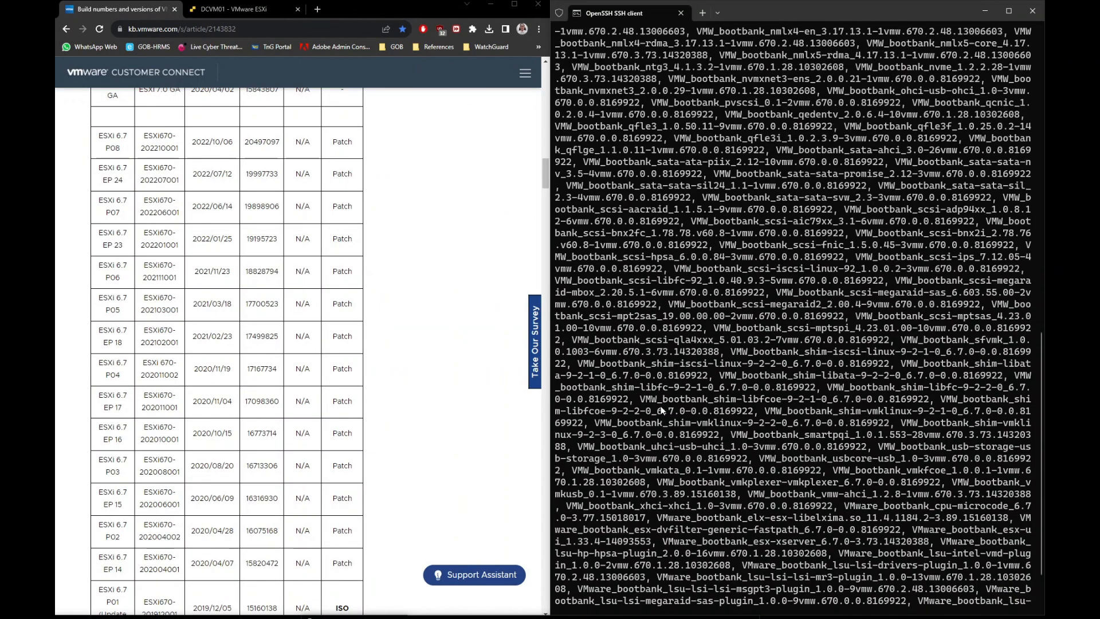
scroll(665, 406, "up", 9)
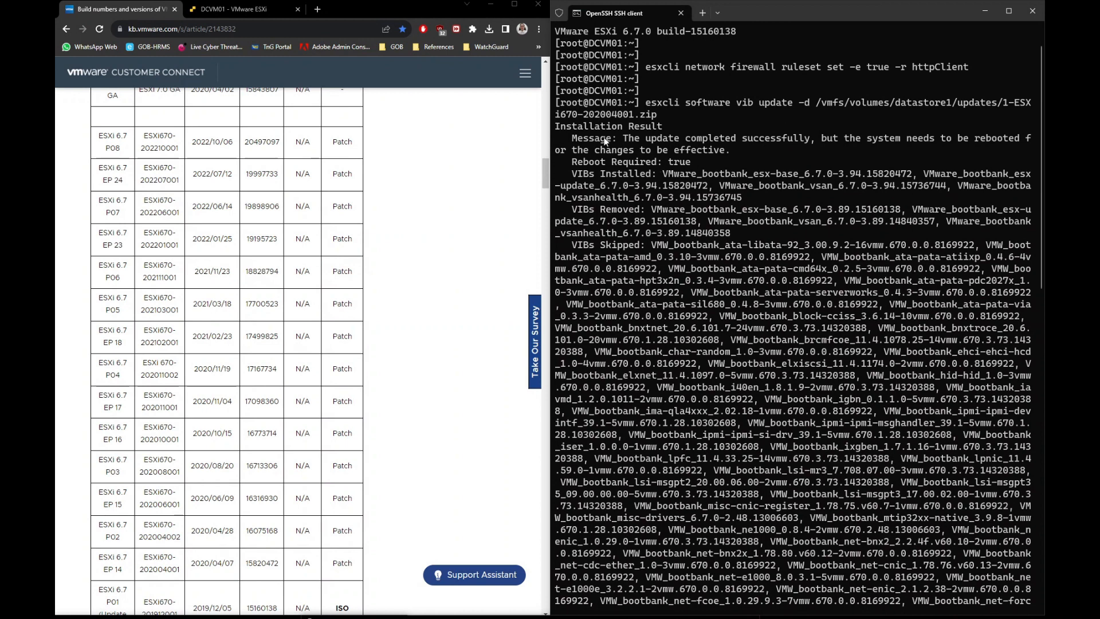
left_click_drag(571, 137, 731, 150)
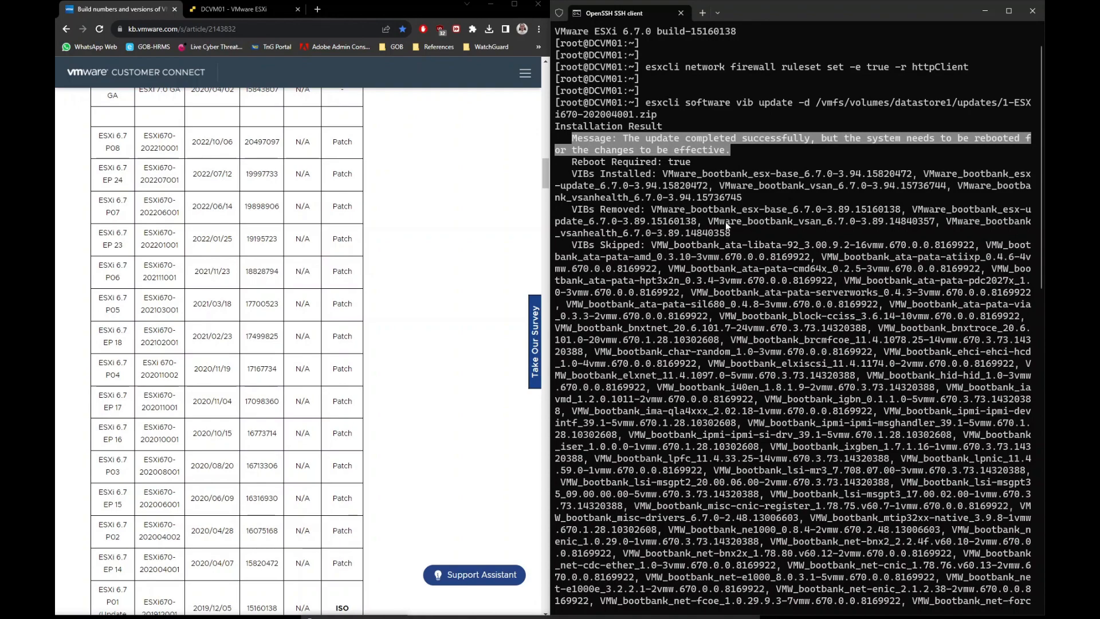
Step: Go to the end of the patch output and close the SSH session with "exit"
scroll(724, 222, "down", 20)
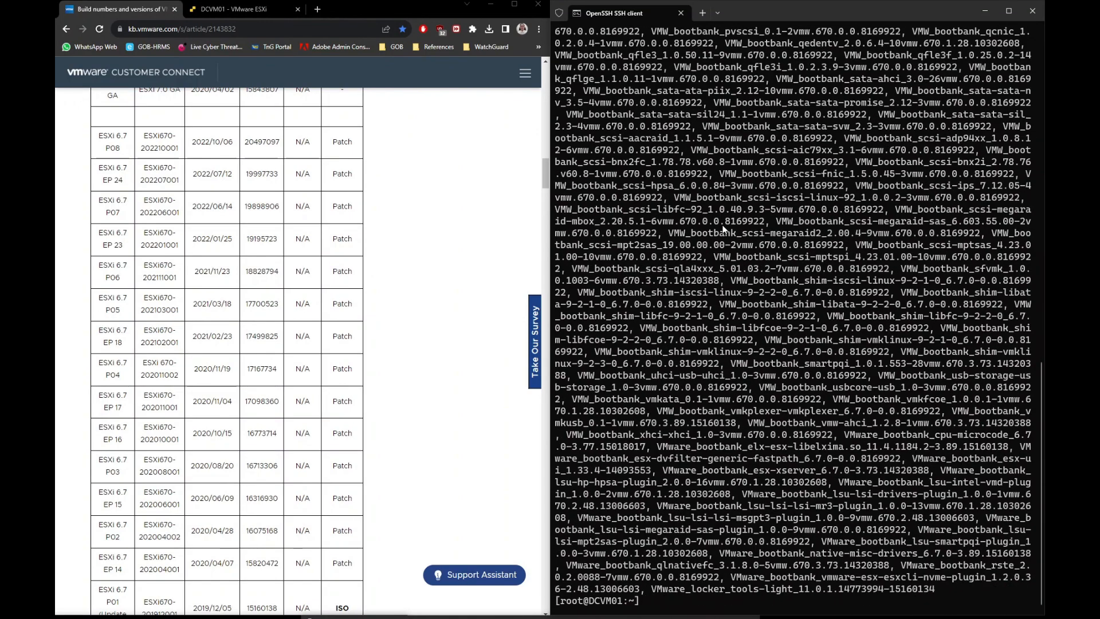
key("Return")
key("Return")
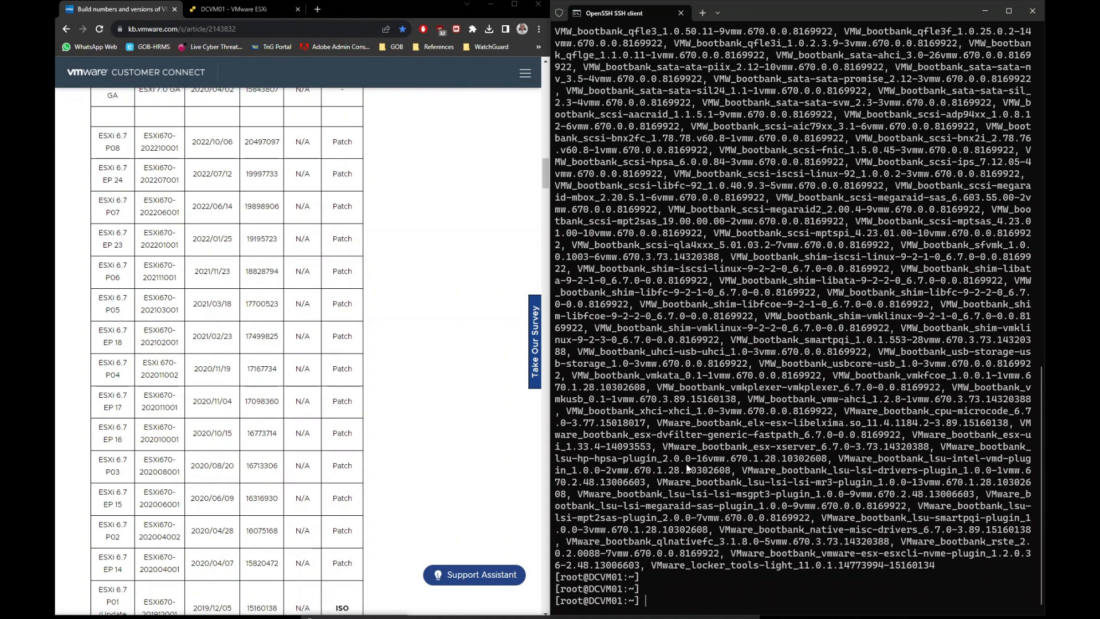
type("exit")
key("Return")
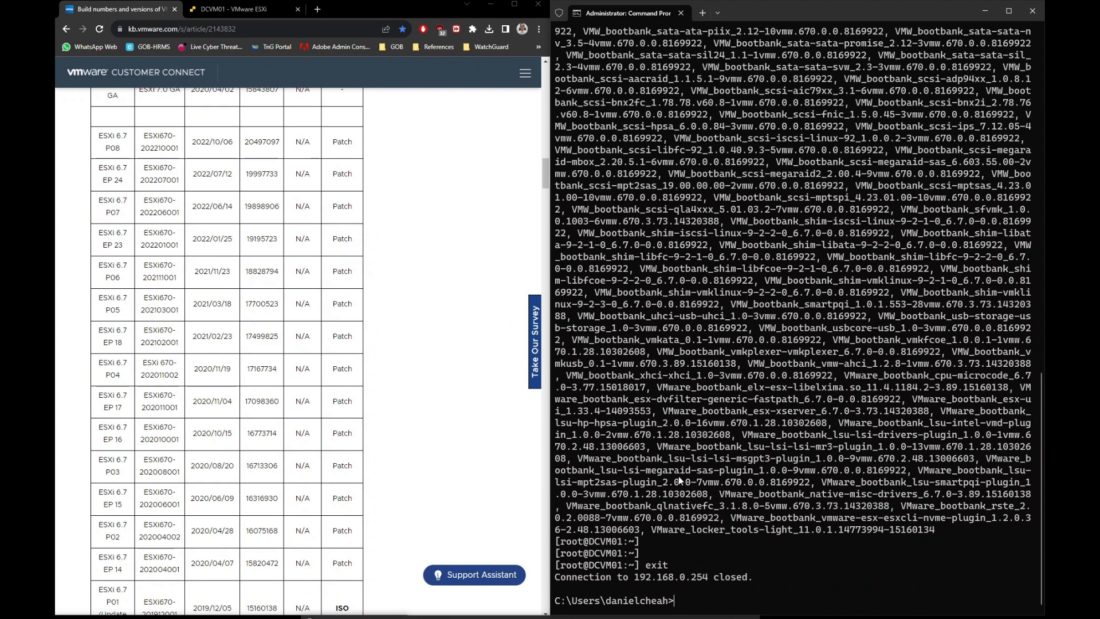
Step: Switch to the browser's VMware ESXi client and reboot host DCVM01
left_click(257, 11)
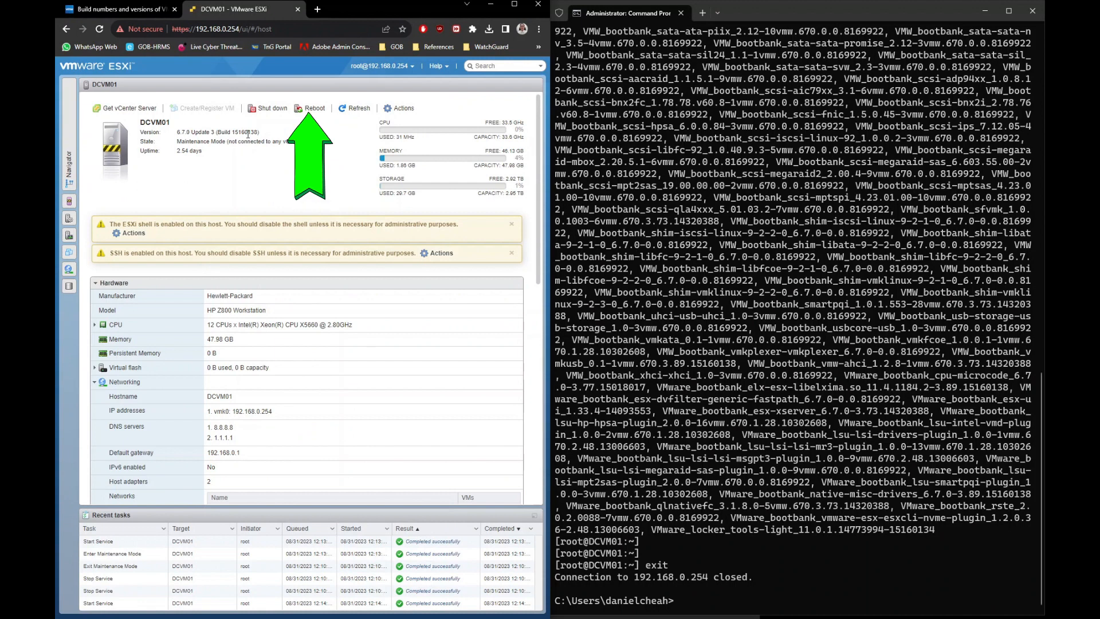
left_click(314, 109)
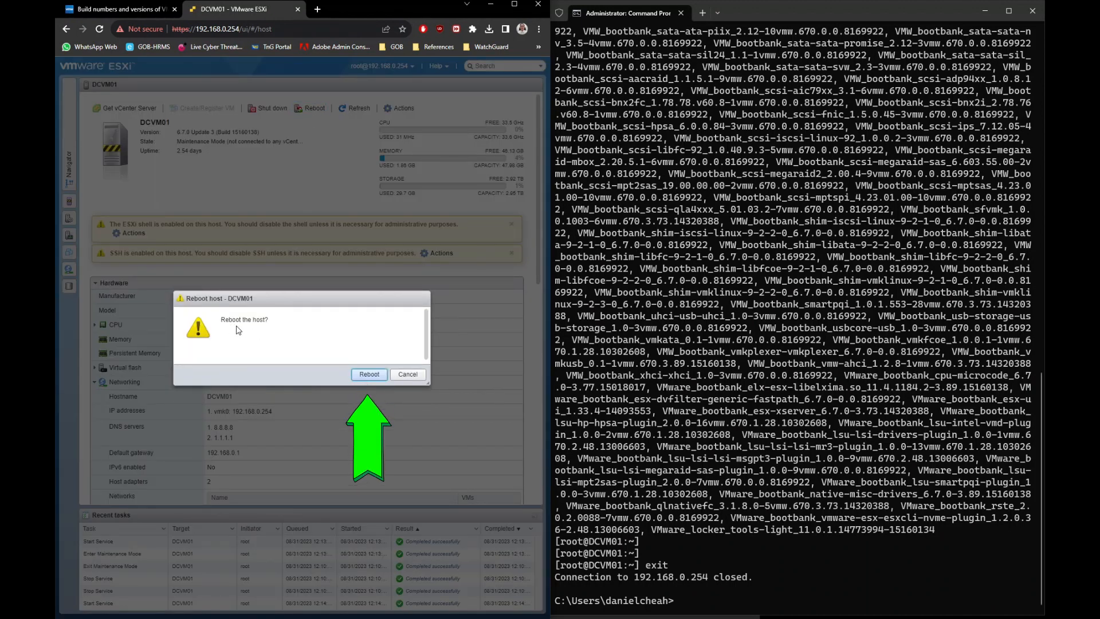
left_click(382, 376)
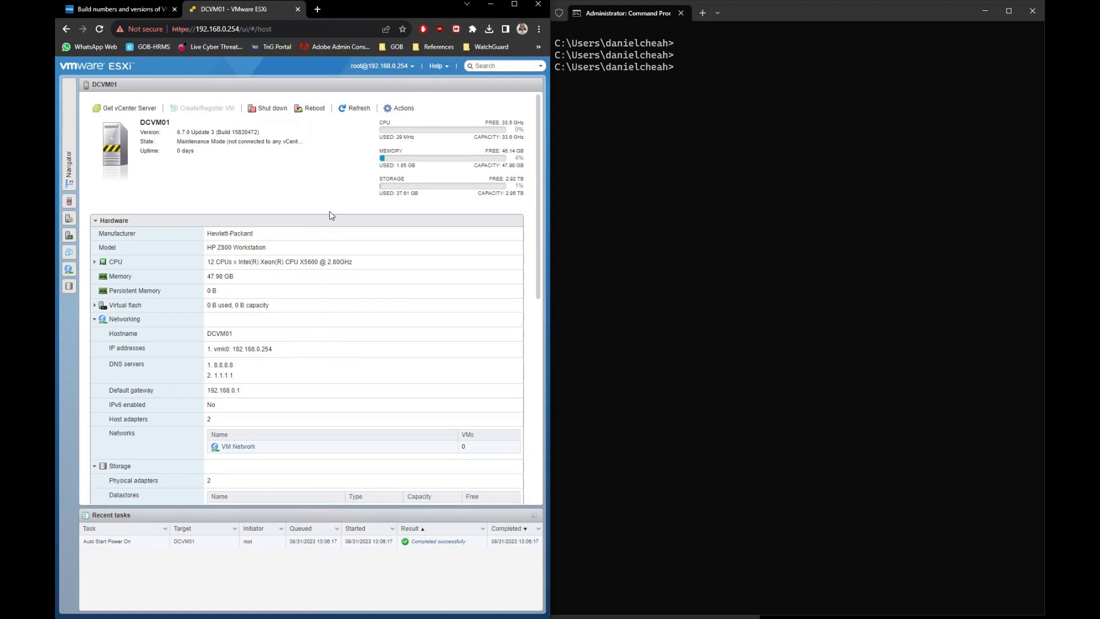
Step: Enable Secure Shell (SSH) and the console shell on the rebooted host DCVM01
left_click(400, 109)
mouse_move(412, 183)
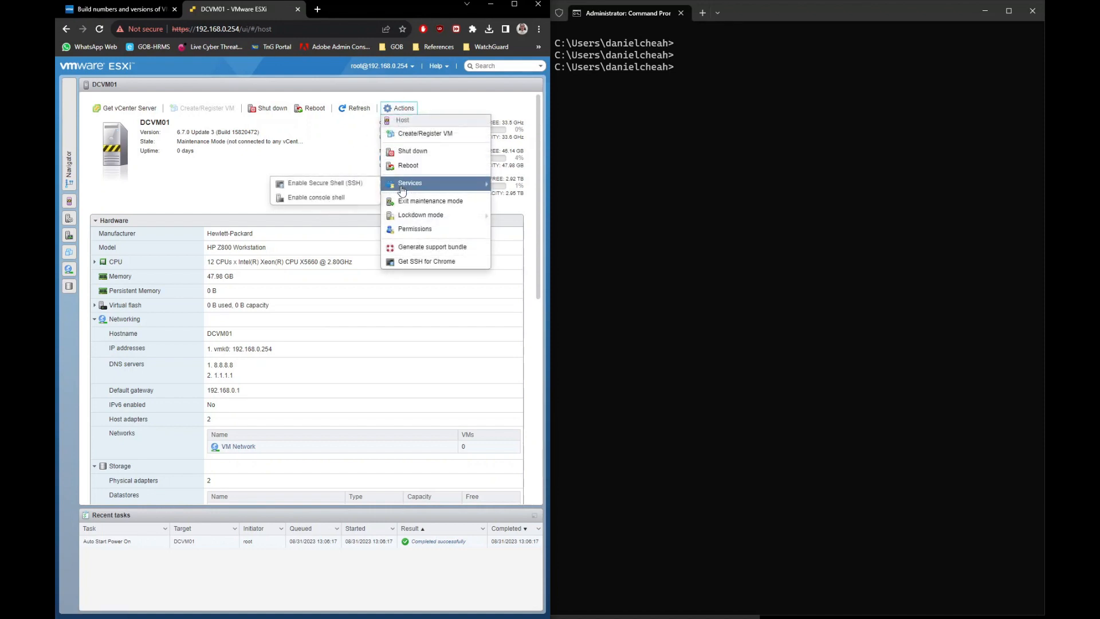
left_click(364, 184)
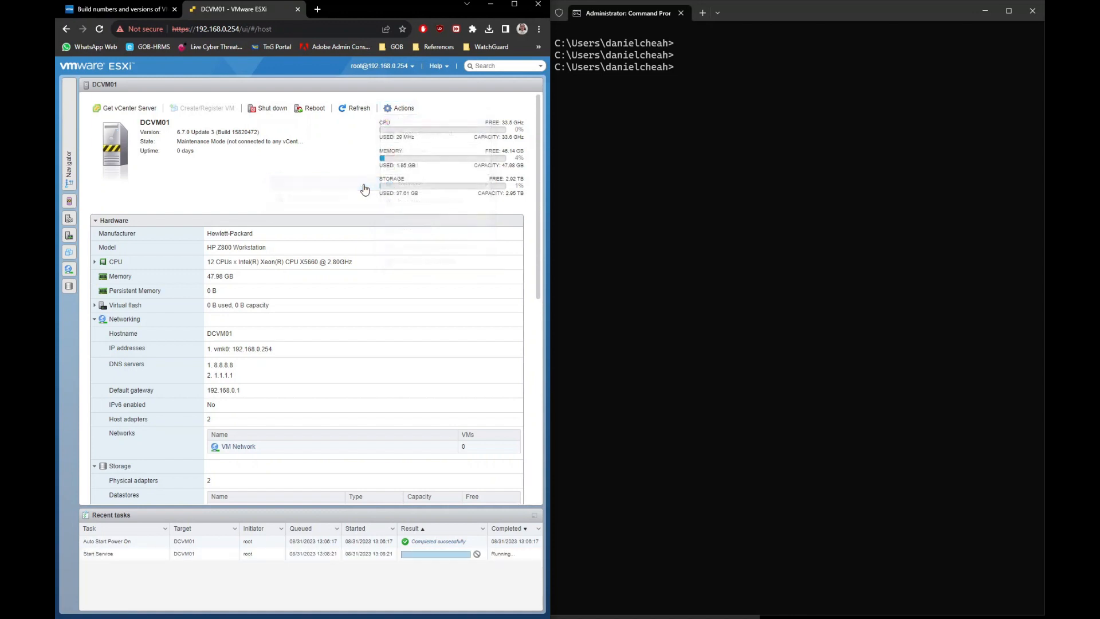
left_click(402, 109)
mouse_move(401, 183)
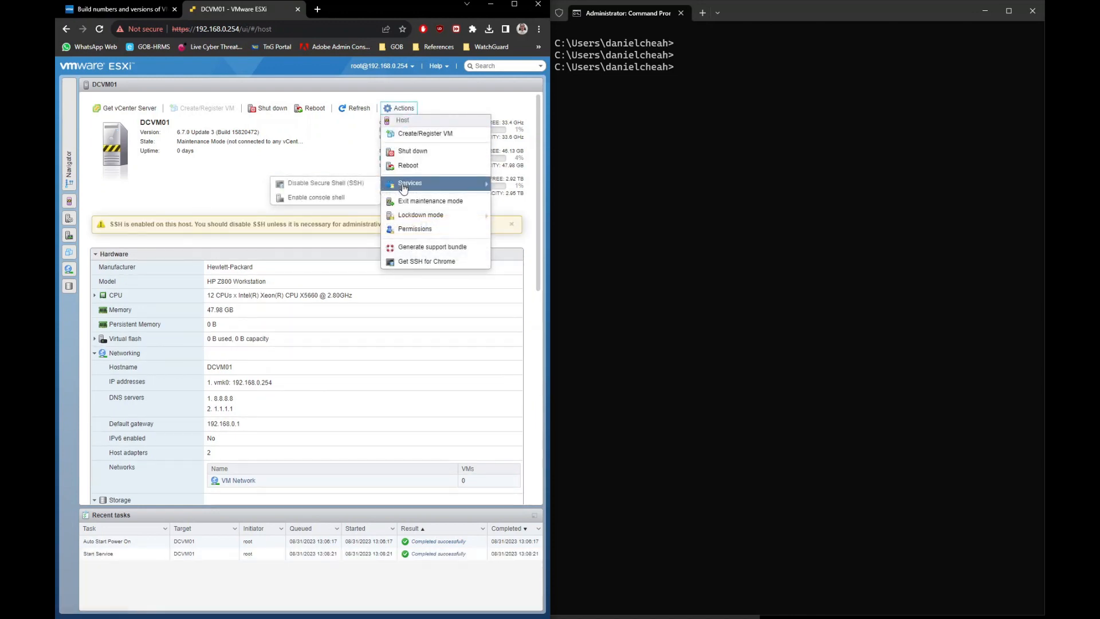
left_click(369, 197)
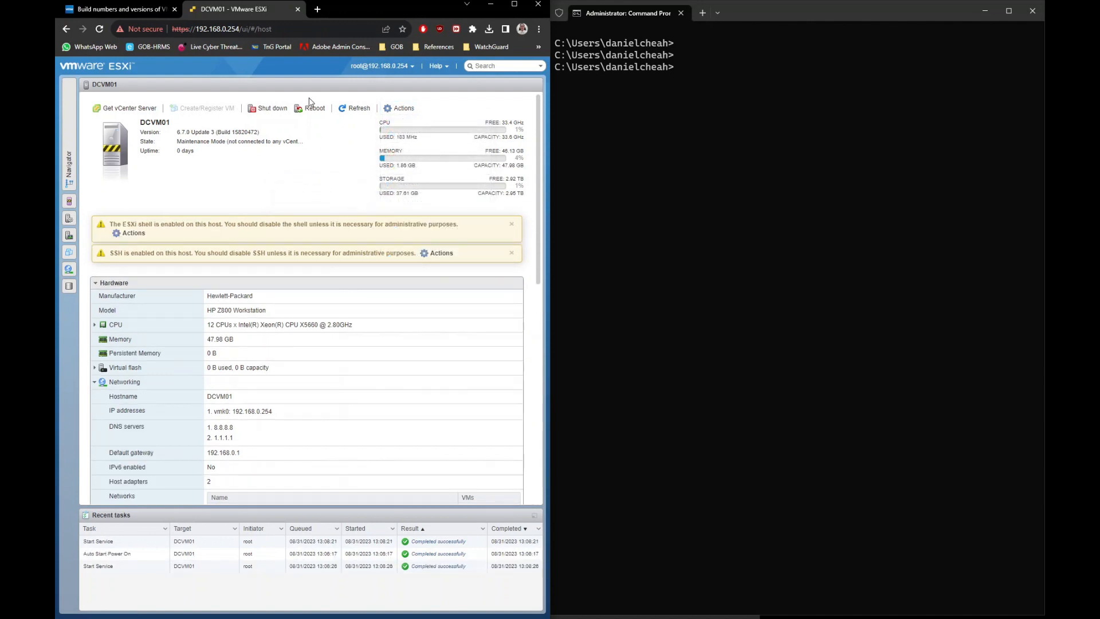
left_click(706, 172)
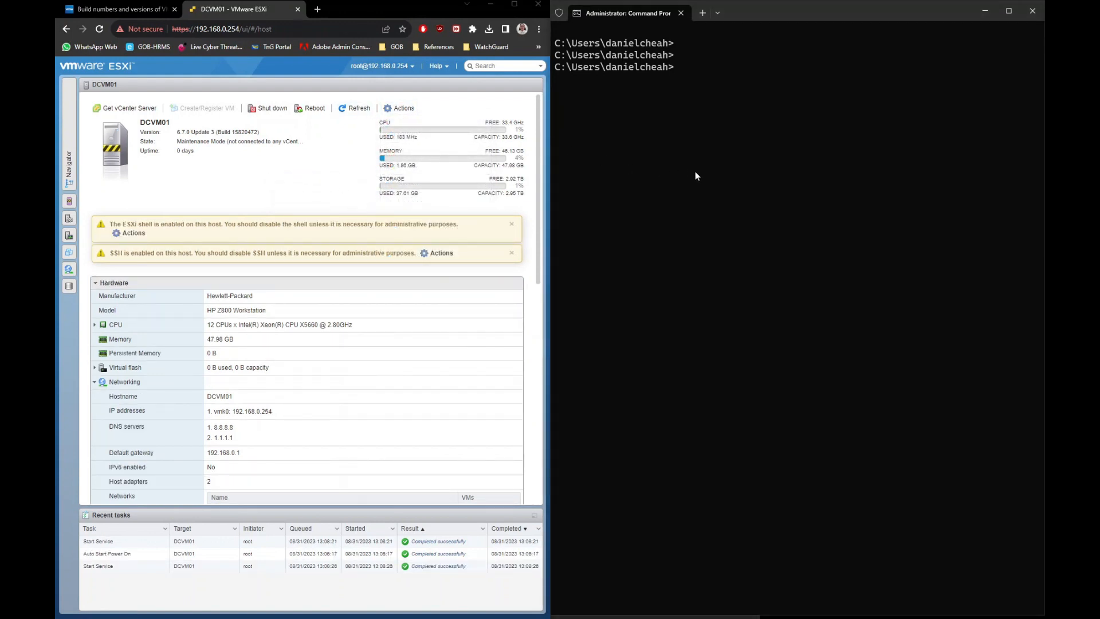
type("ssh root@192.168.0.254")
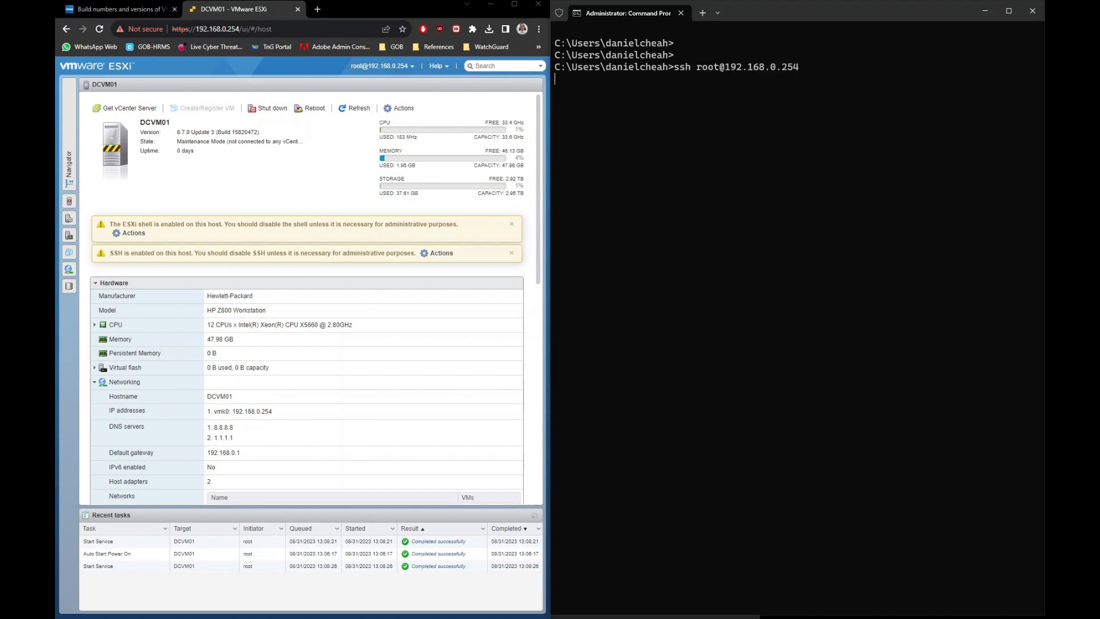
key("Return")
key("Return")
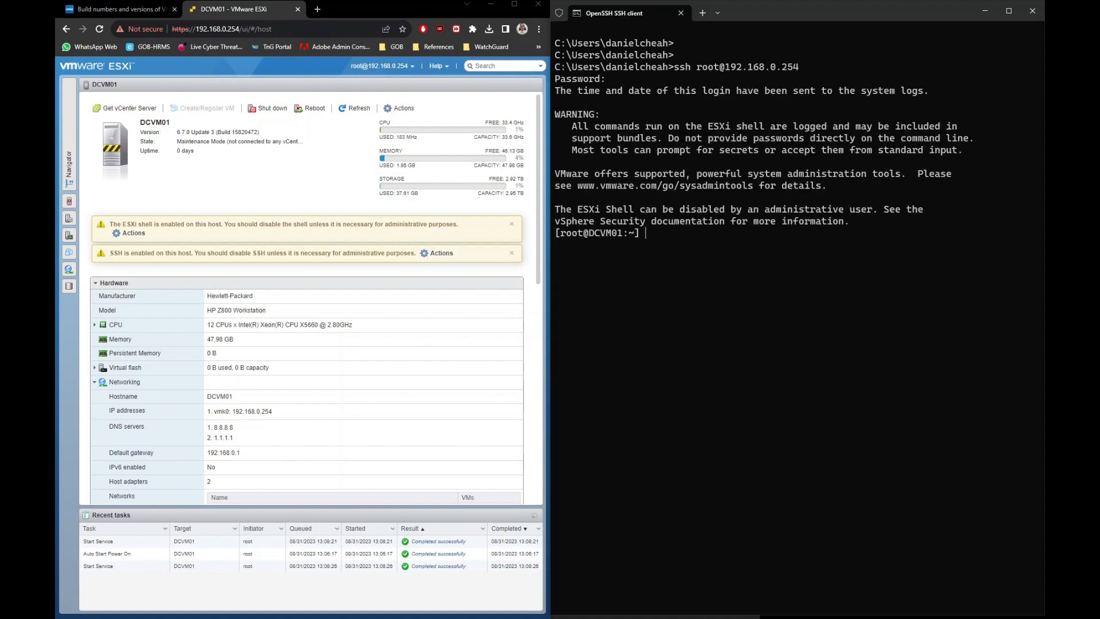
key("Return")
key("Return")
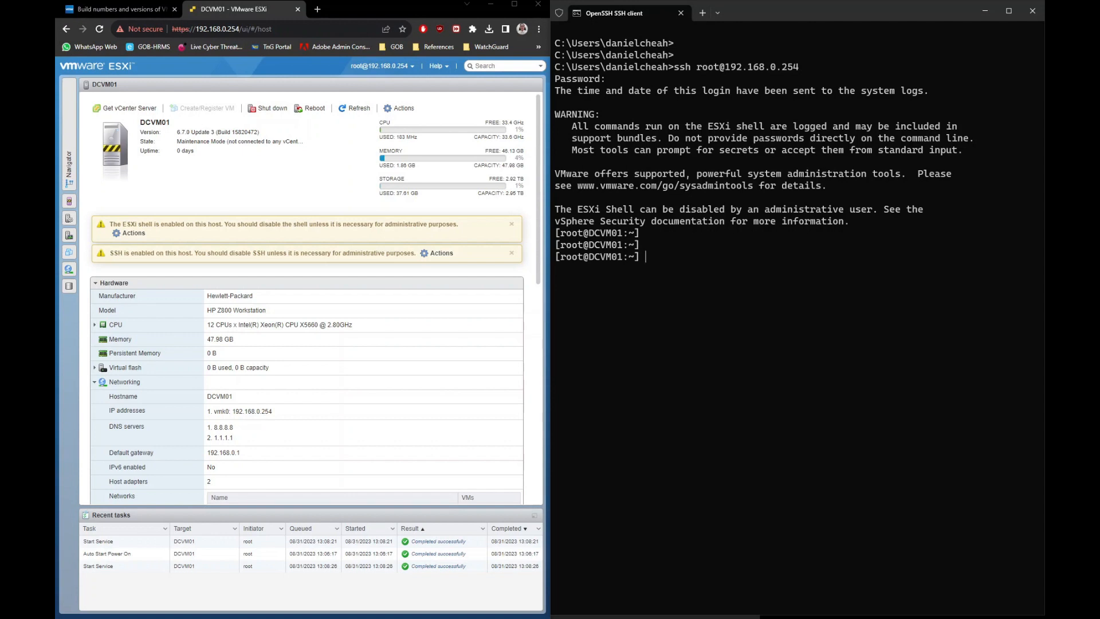
Step: Check the host's release and build with "vmware -l" and "vmware -v", and highlight the build number
type("vmware")
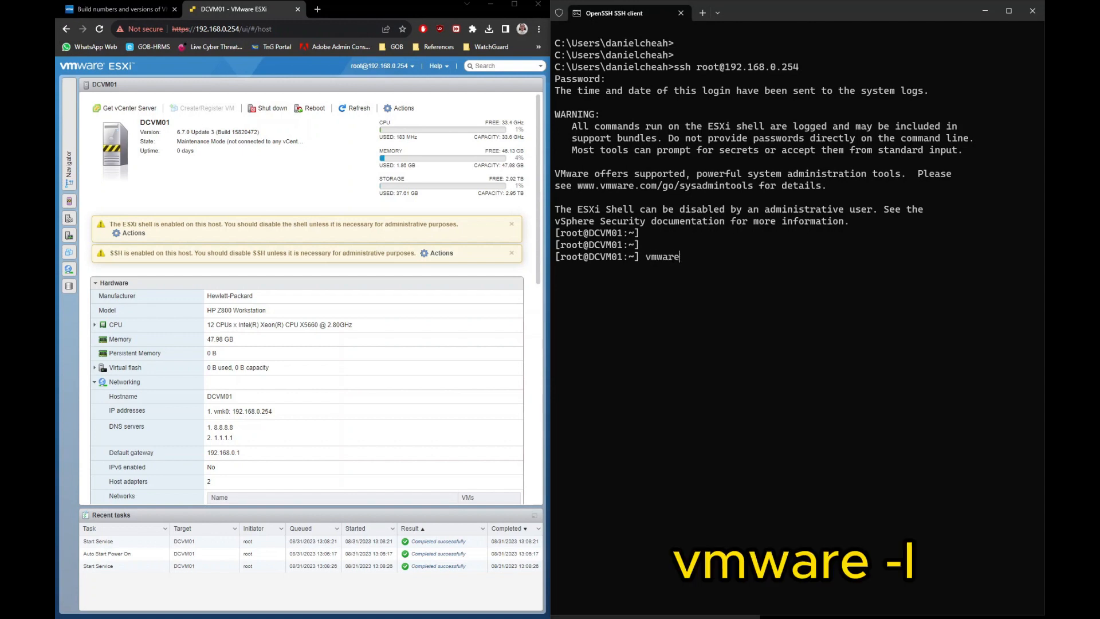
type(" -l")
key("Return")
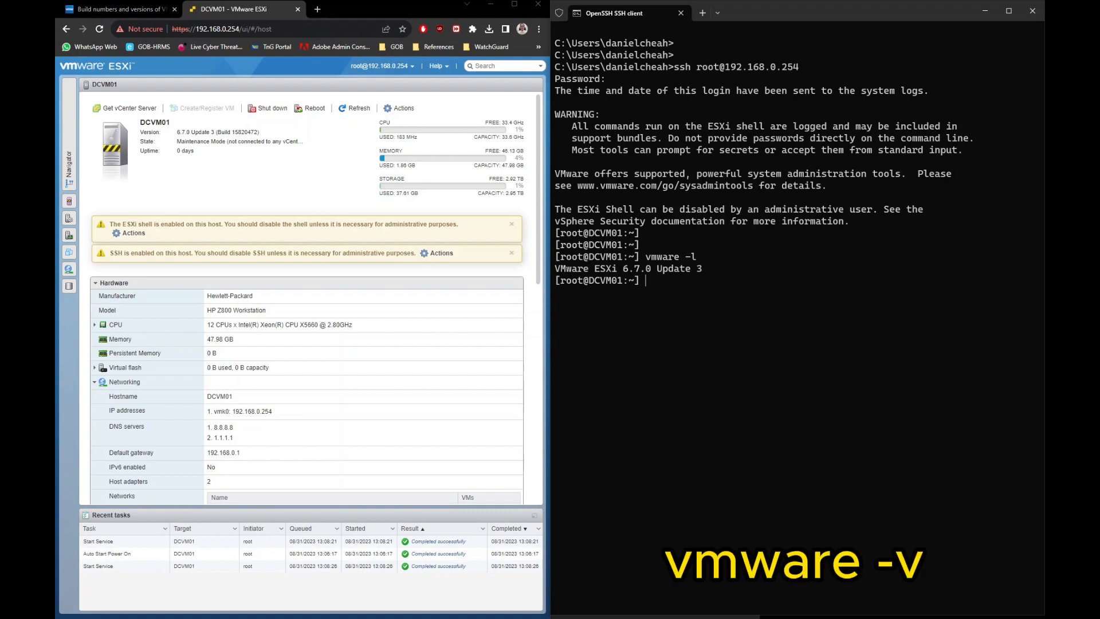
type("vmware -v")
key("Return")
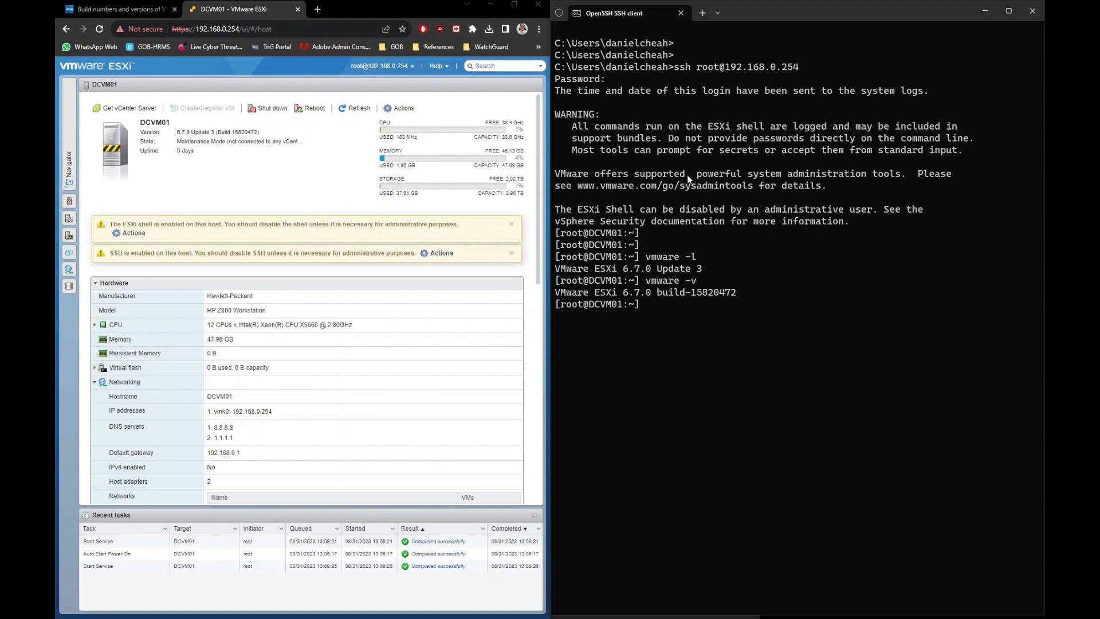
left_click_drag(692, 292, 737, 293)
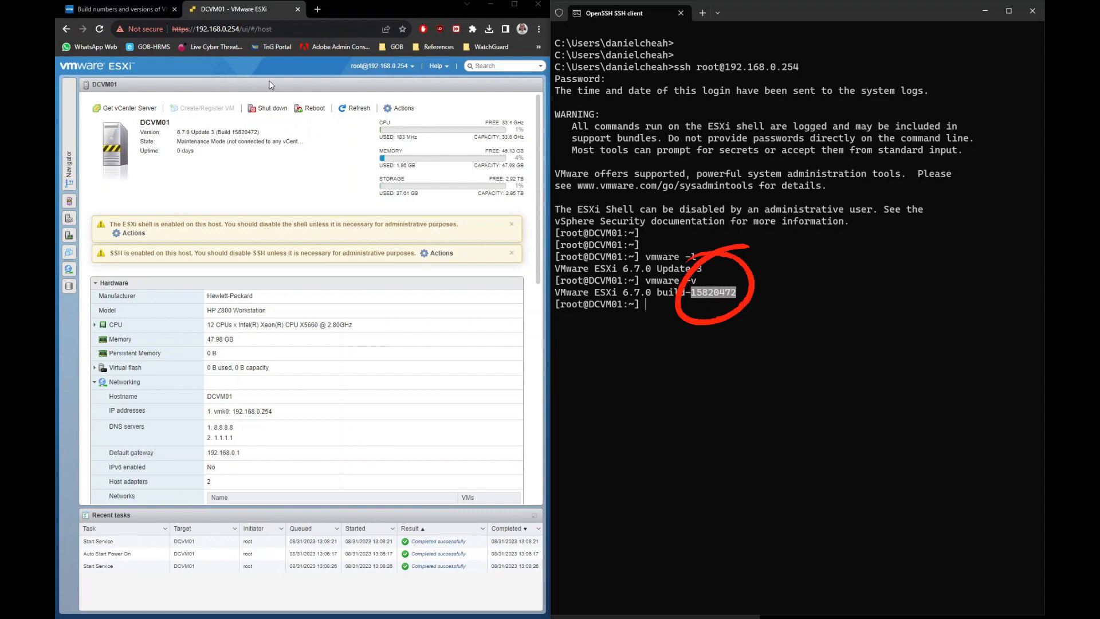
left_click(143, 13)
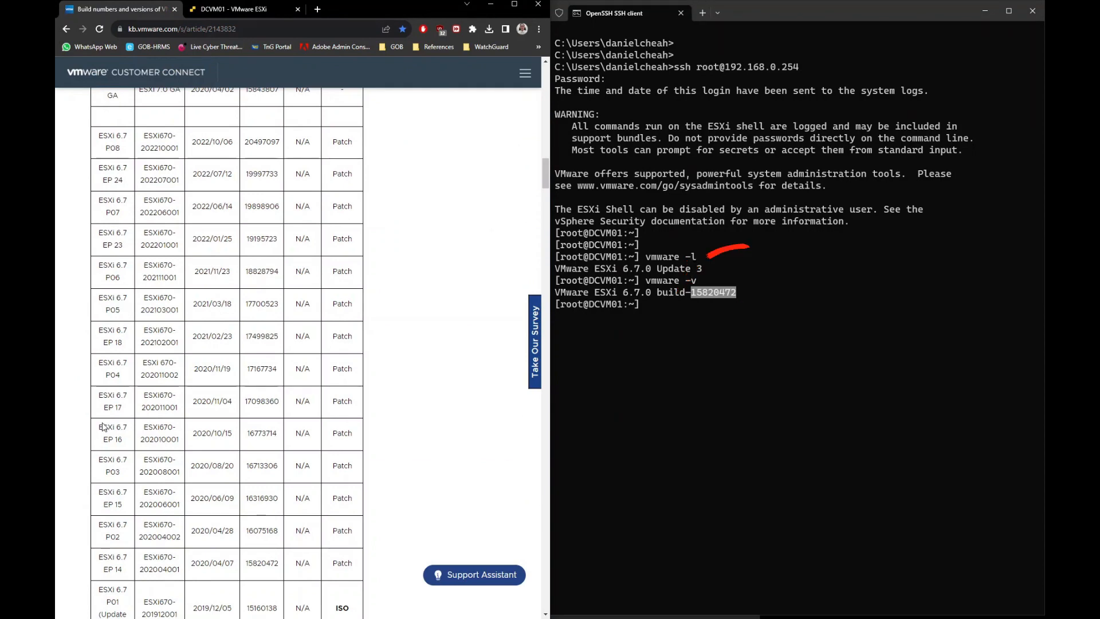
scroll(110, 435, "down", 2)
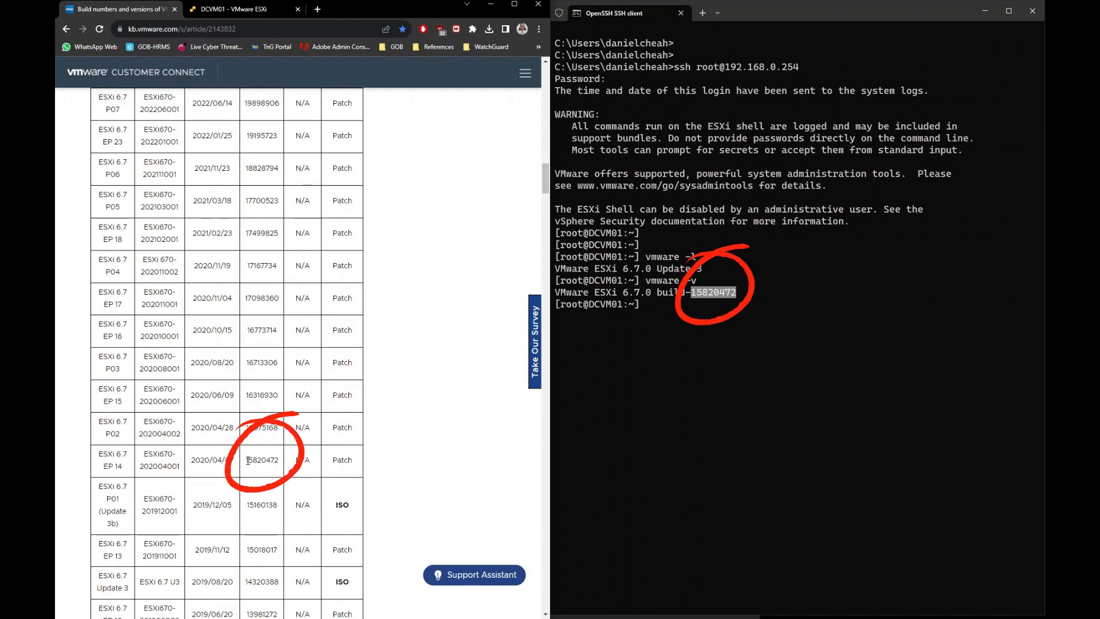
left_click_drag(248, 460, 277, 459)
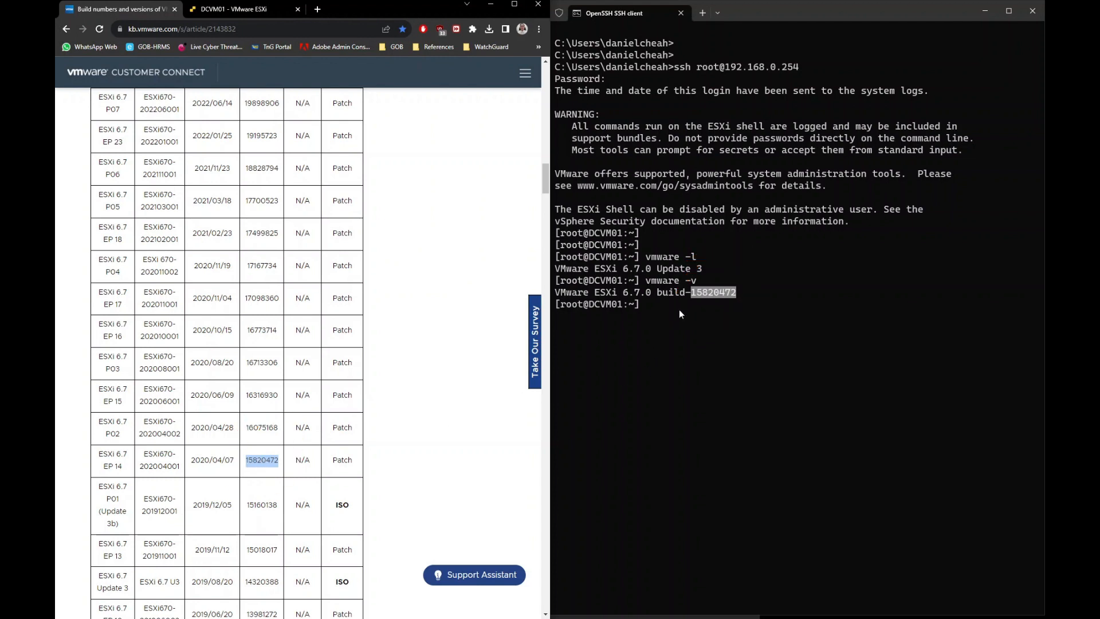
Step: In the SSH terminal, enter "esxcli software vib update -d /vmfs/volumes/datastore1/updates/2-" for the second patch and autocomplete the archive name
left_click(682, 328)
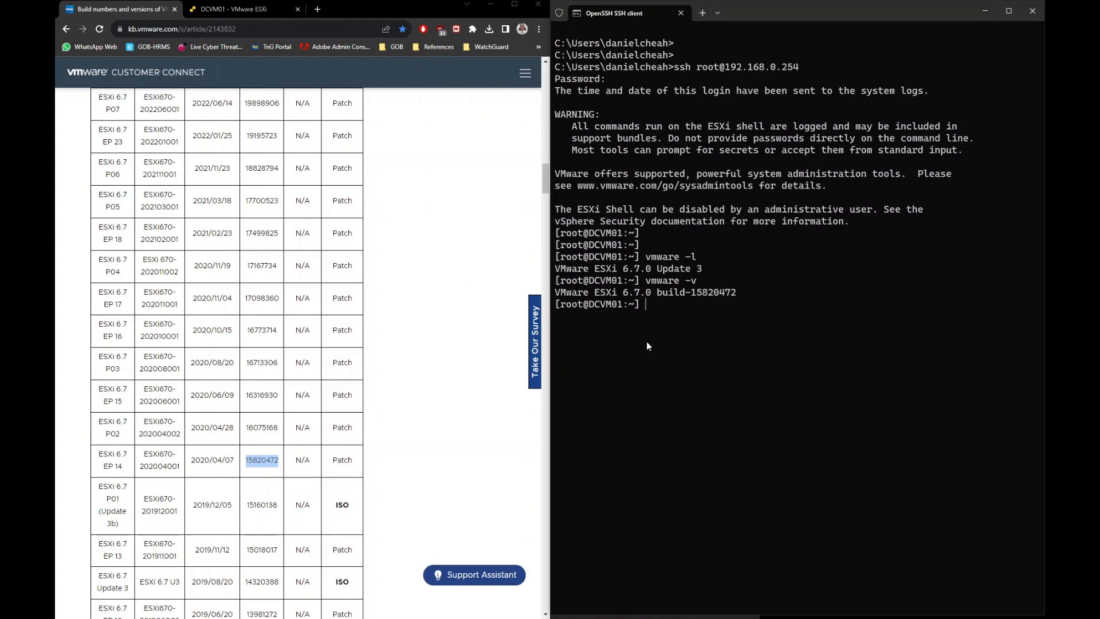
key("Return")
key("Return")
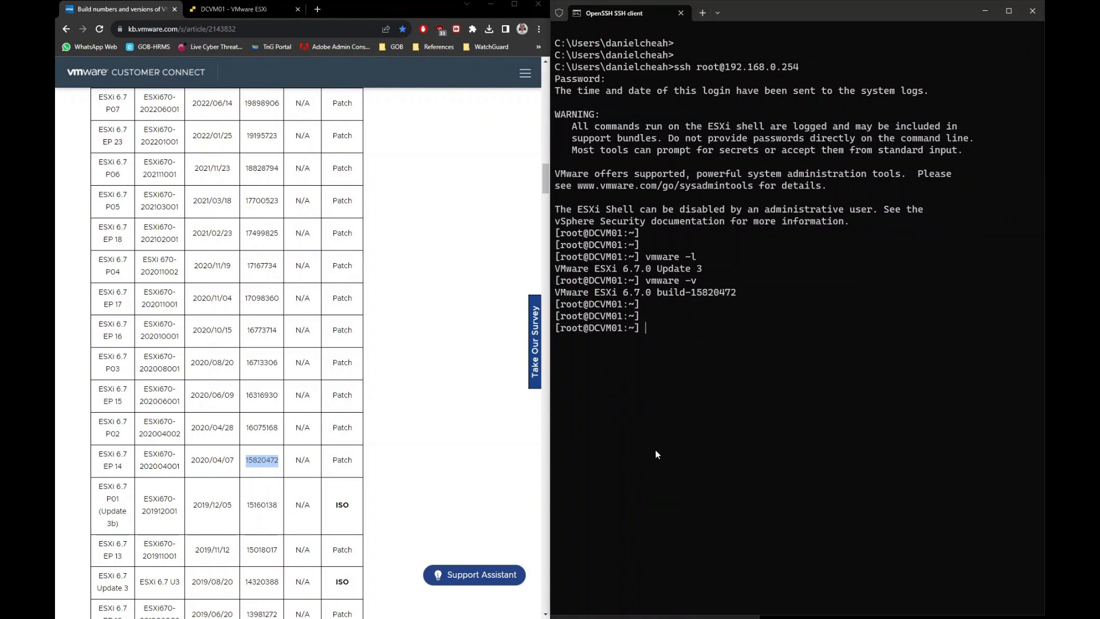
type("esxcli software vib update -d /vmfs/volumes/datastore1/updates/")
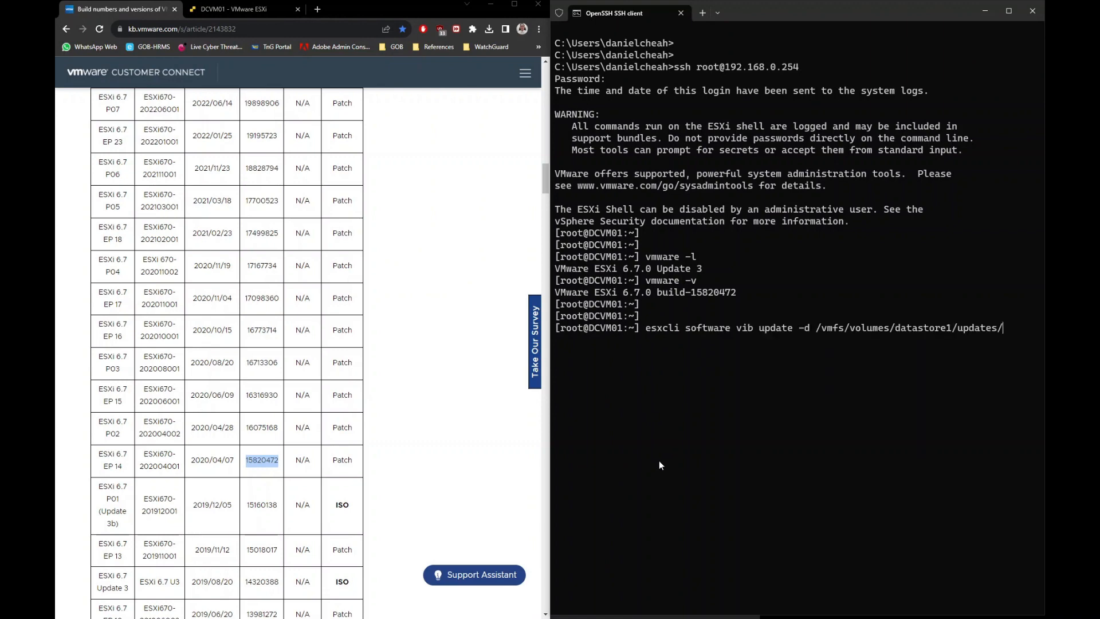
type("2-")
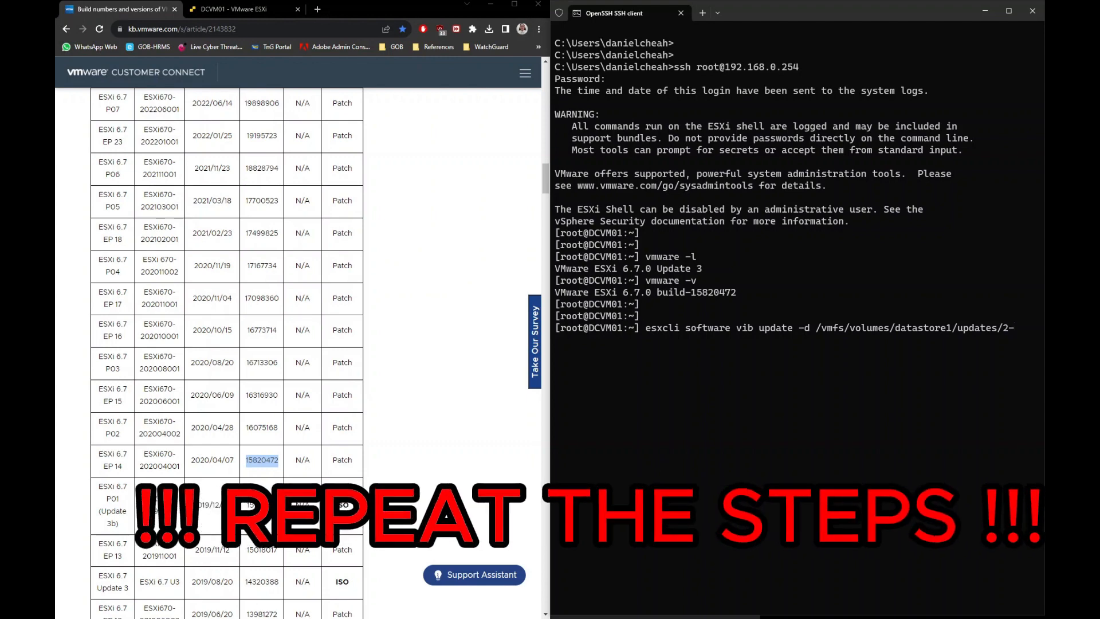
key("Tab")
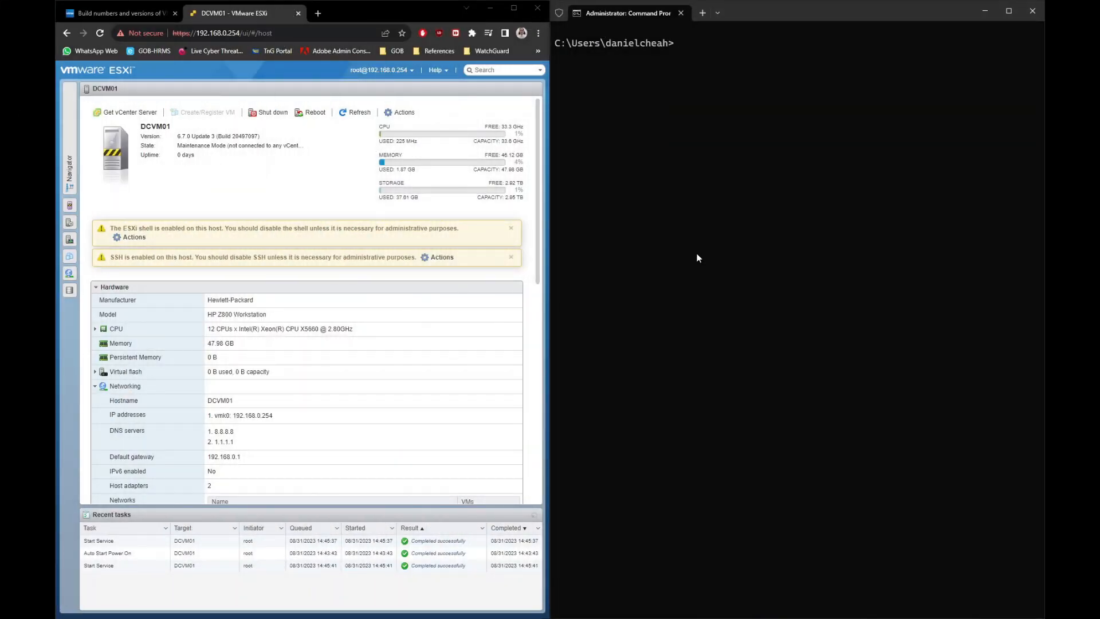
type("ssh root@192.168.0.254")
key("Return")
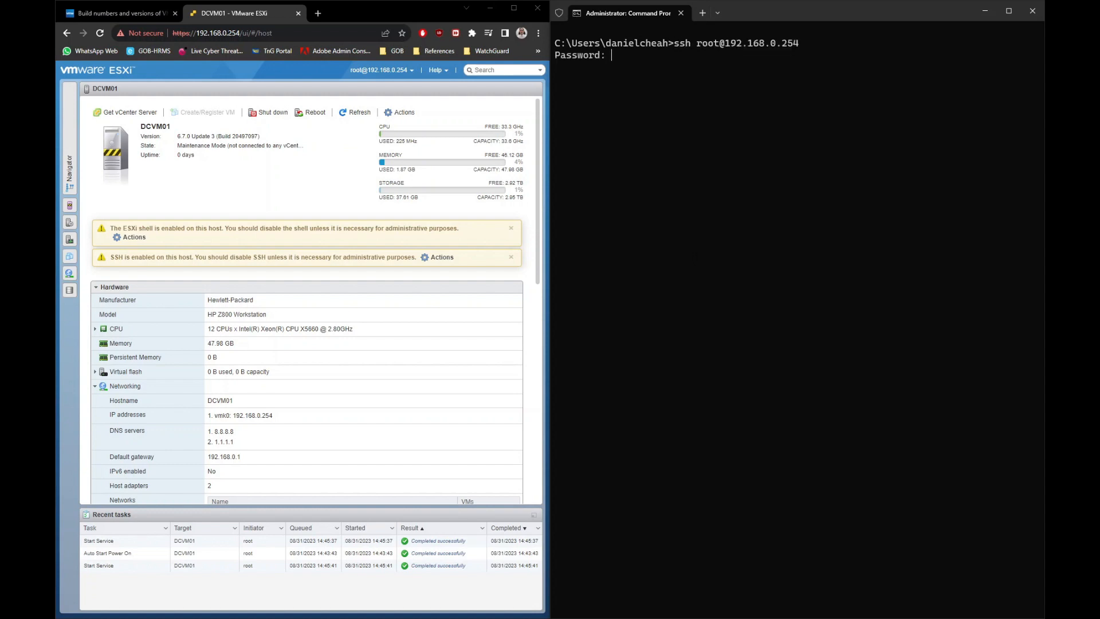
key("Return")
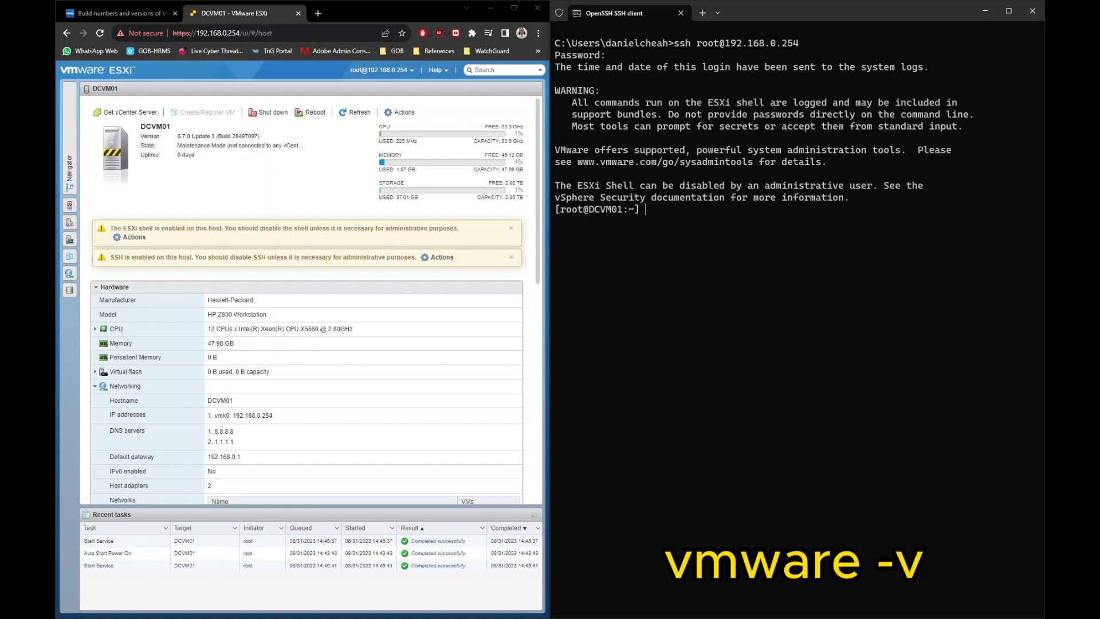
key("Return")
key("Return")
Step: Check the patched host's build with "vmware -v" and highlight the build number in the output
type("vm")
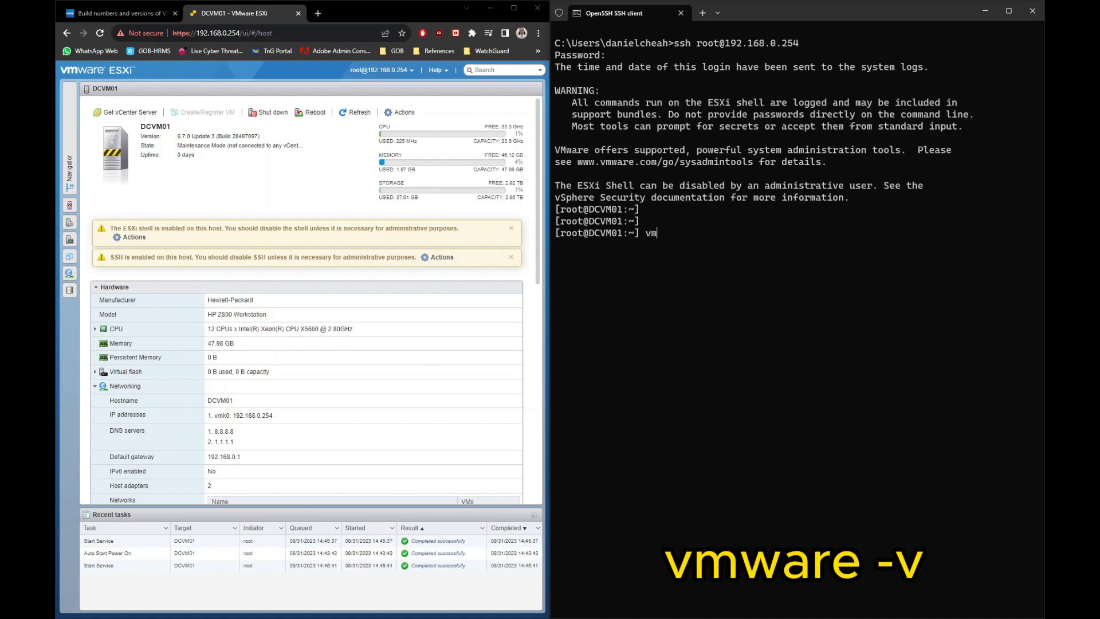
type("ware -v")
key("Return")
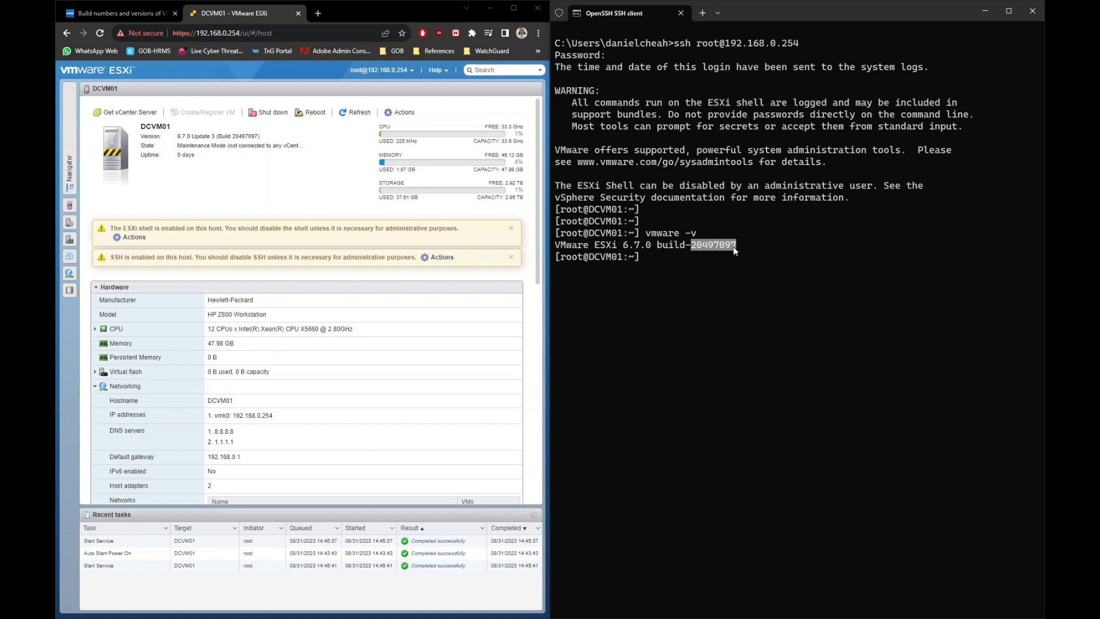
left_click(136, 18)
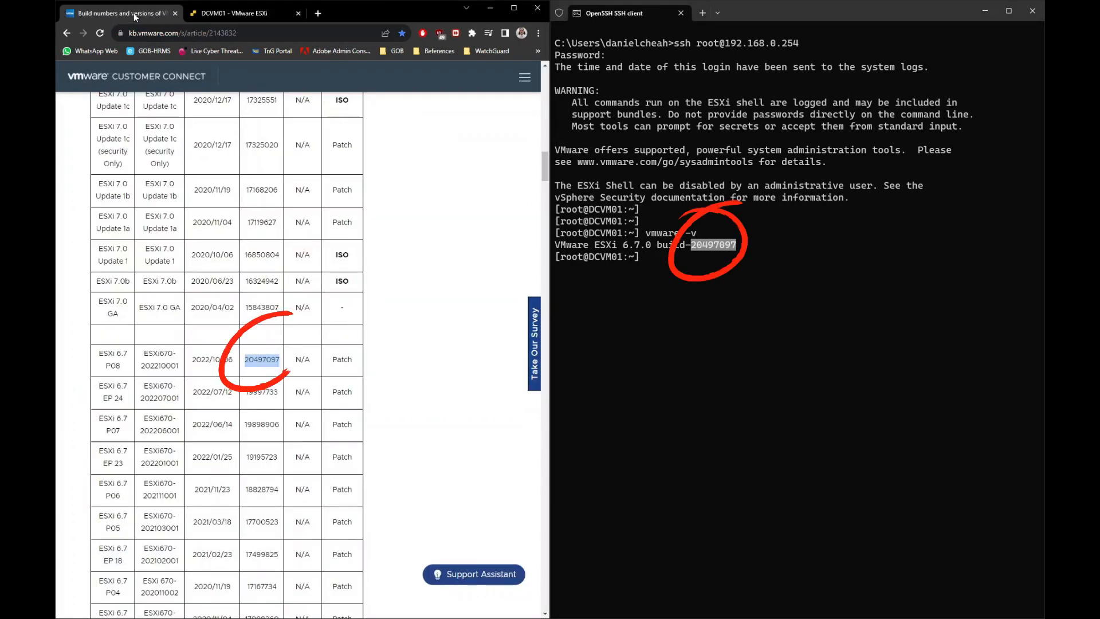
left_click(258, 370)
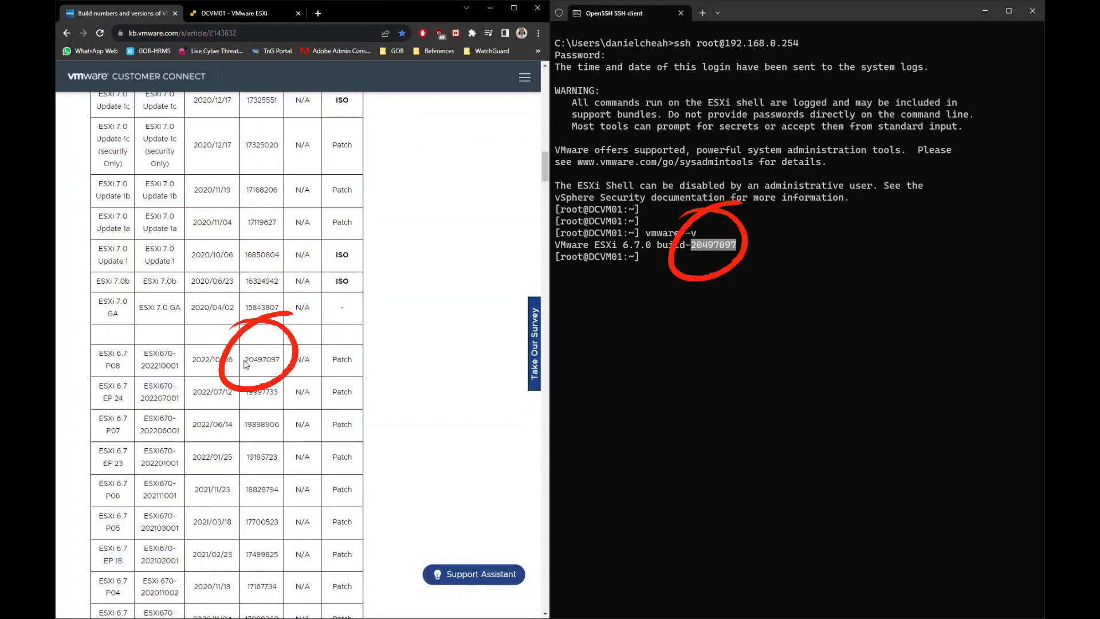
left_click_drag(245, 359, 278, 358)
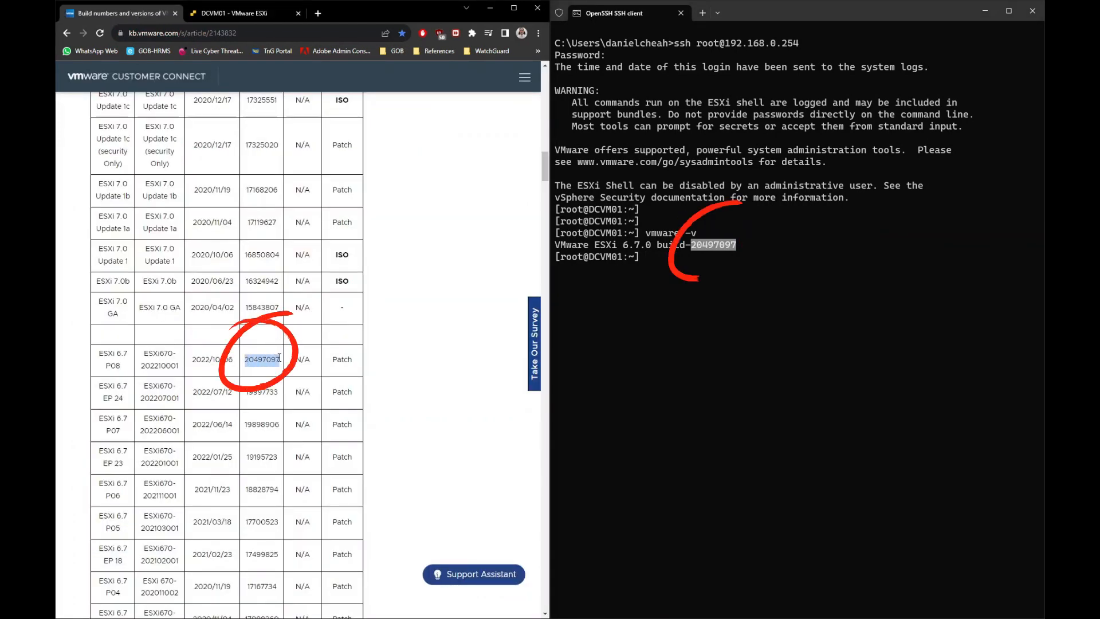
left_click(652, 322)
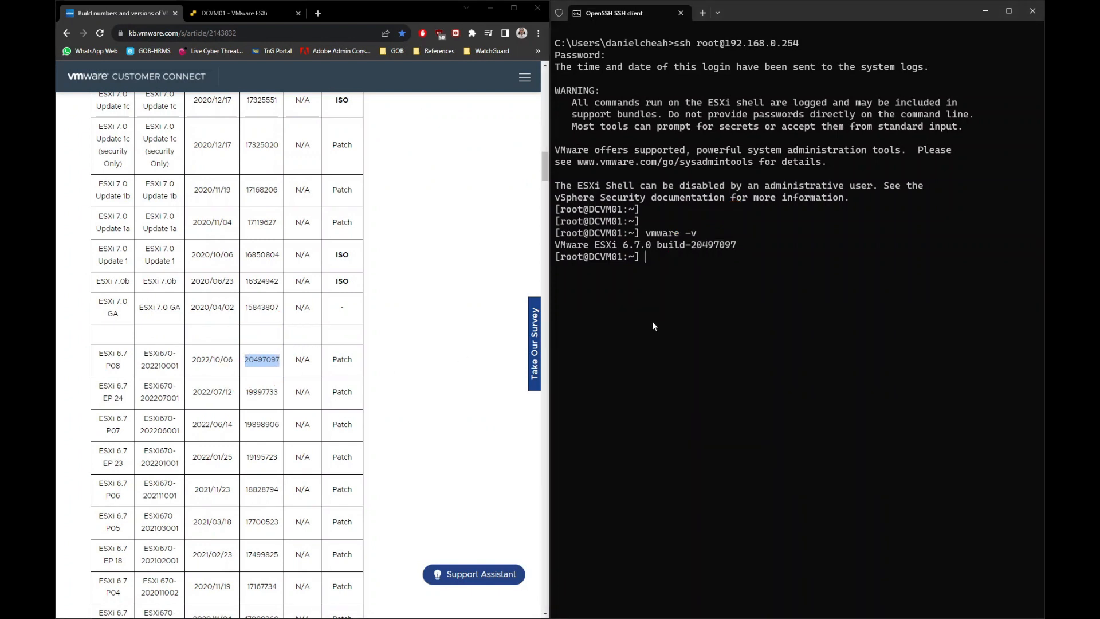
left_click(458, 335)
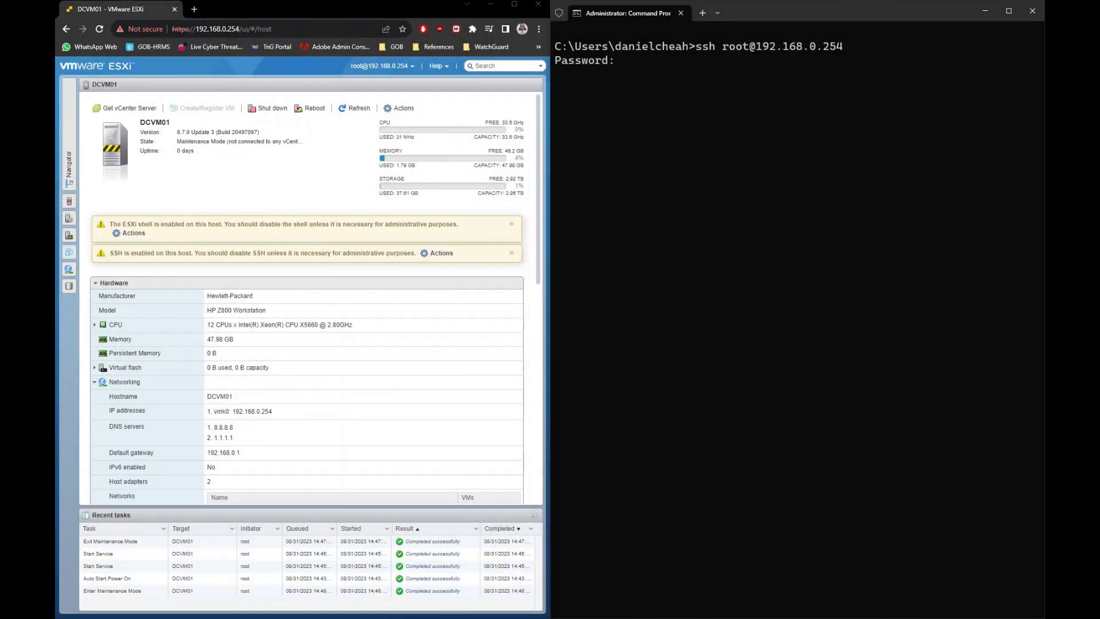
Step: Complete the SSH login with the root account password and disable the HTTP client firewall ruleset with "esxcli network firewall ruleset set -e false -r httpClient"
key("Return")
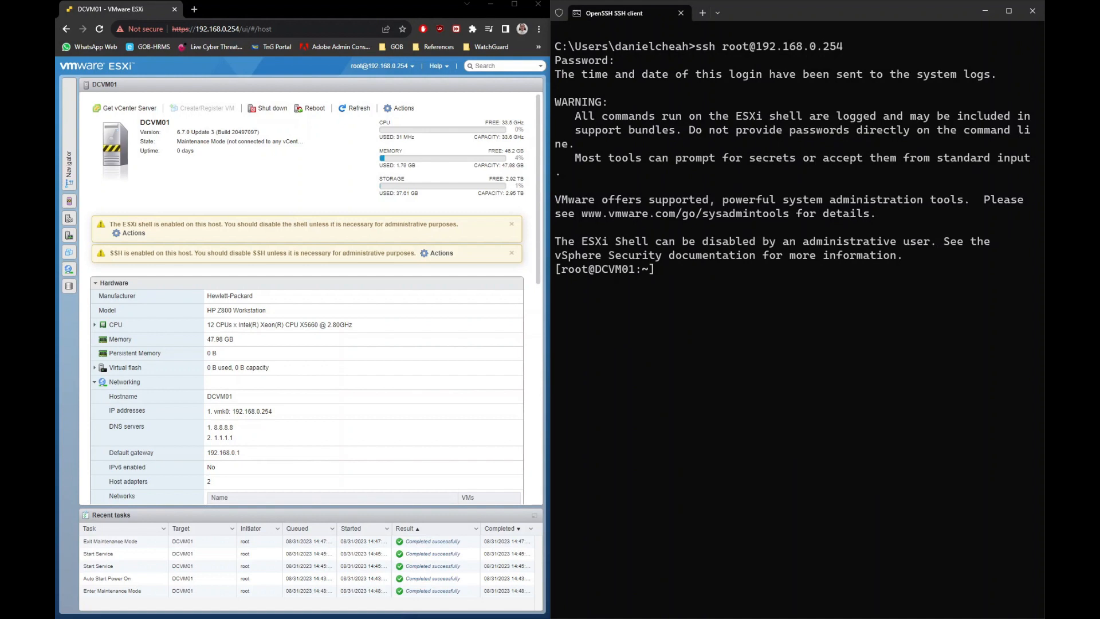
key("Return")
key("Return")
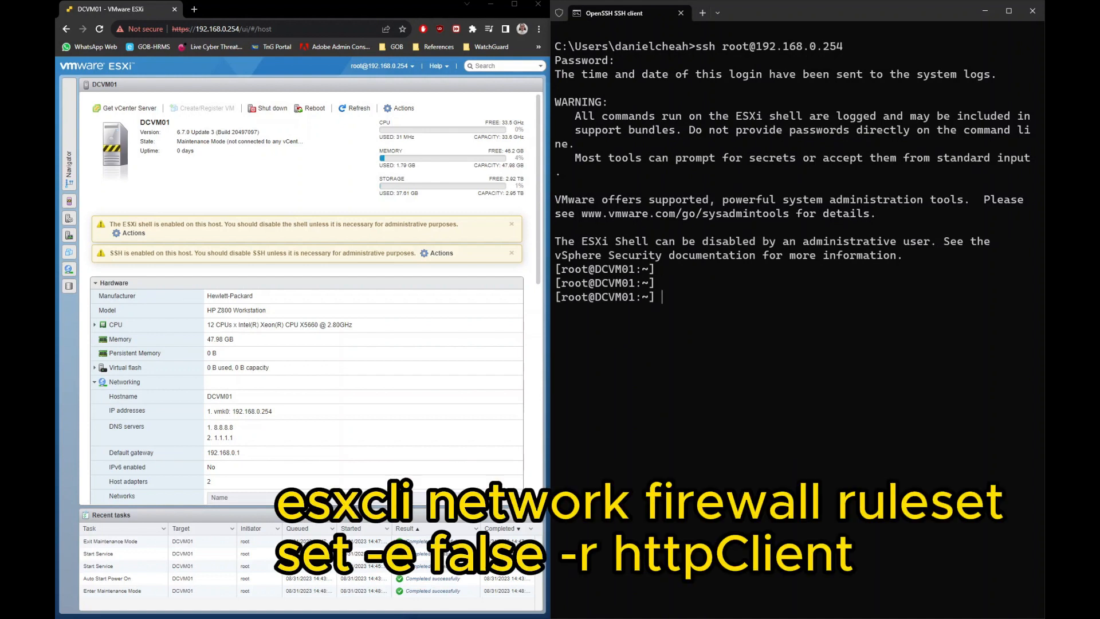
type("esxcli network firewall ruleset set -e false -r httpClient")
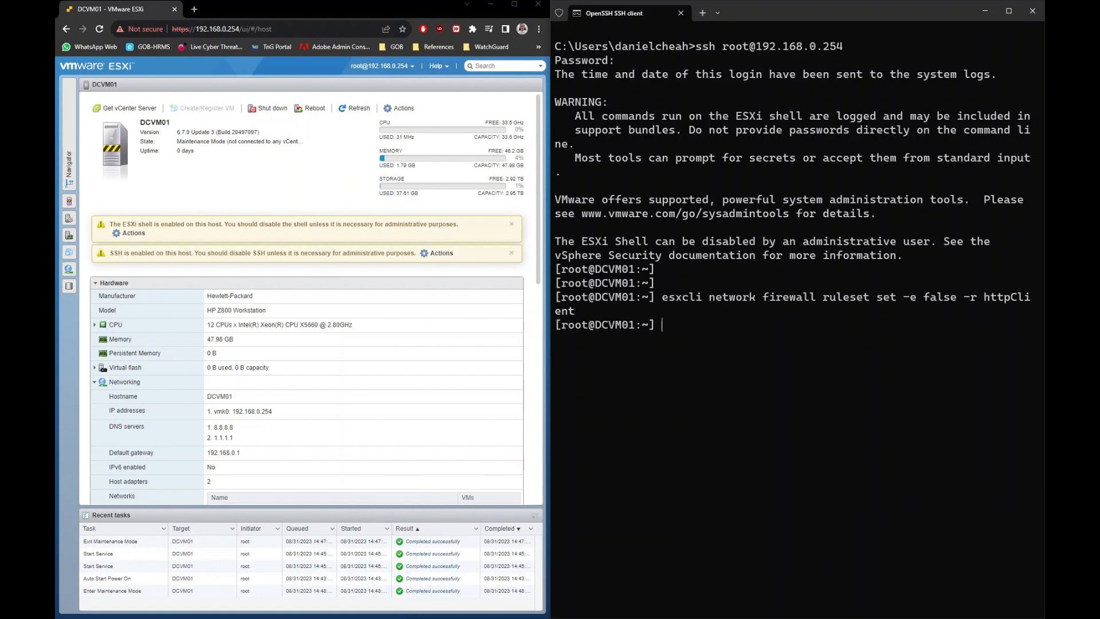
key("Return")
Step: Close the SSH session to the ESXi host with the "exit" command
key("Return")
type("exit")
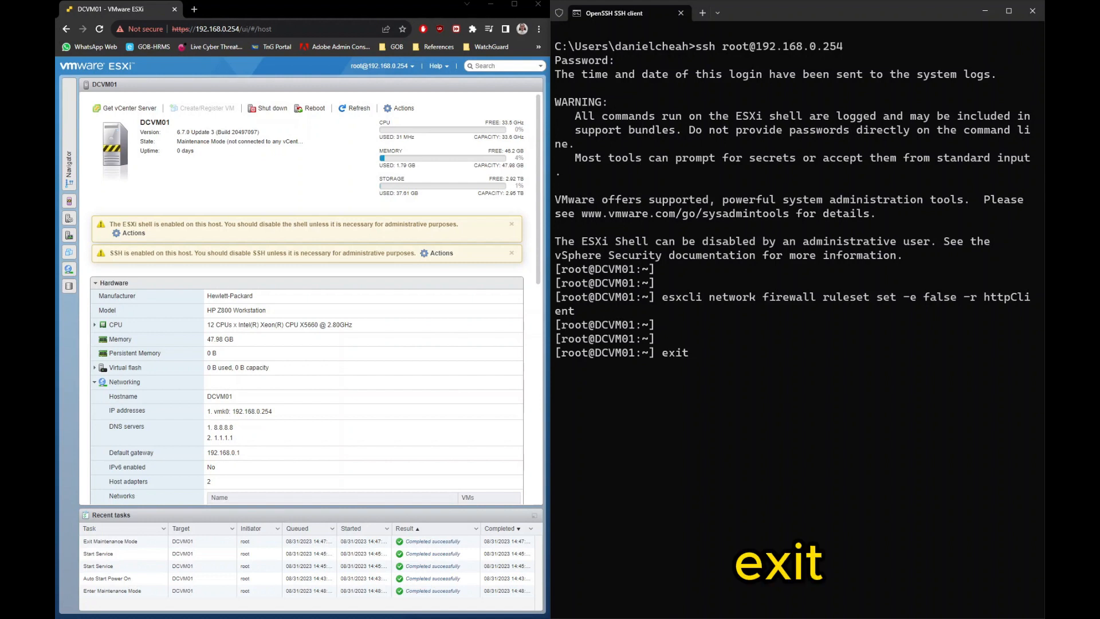
key("Return")
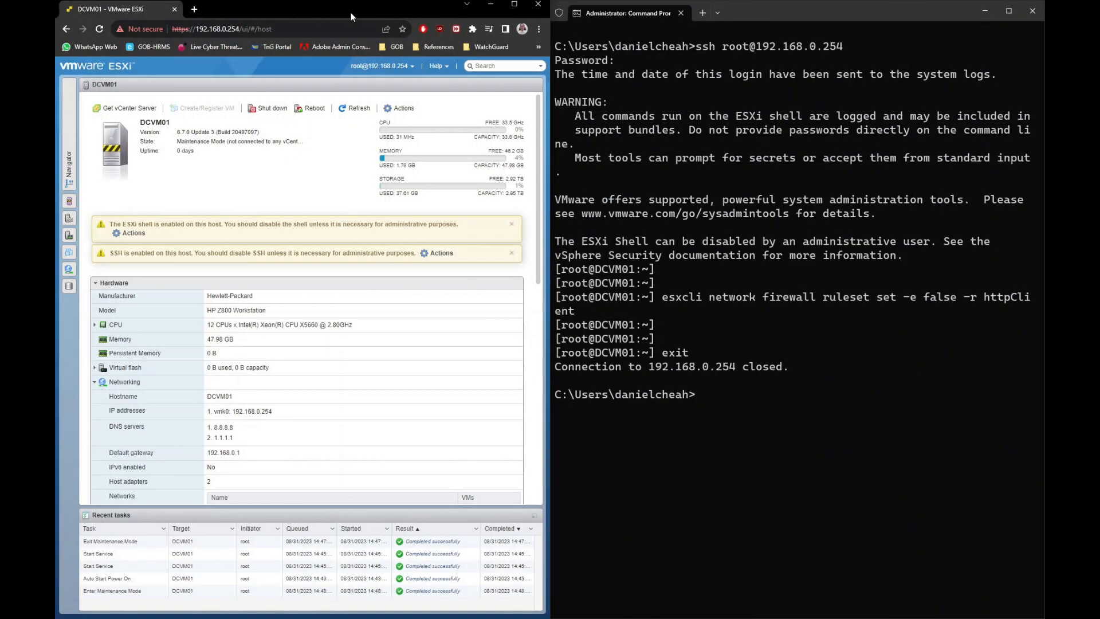
Step: In the browser's ESXi web client, take host DCVM01 out of maintenance mode
left_click(404, 67)
left_click(403, 109)
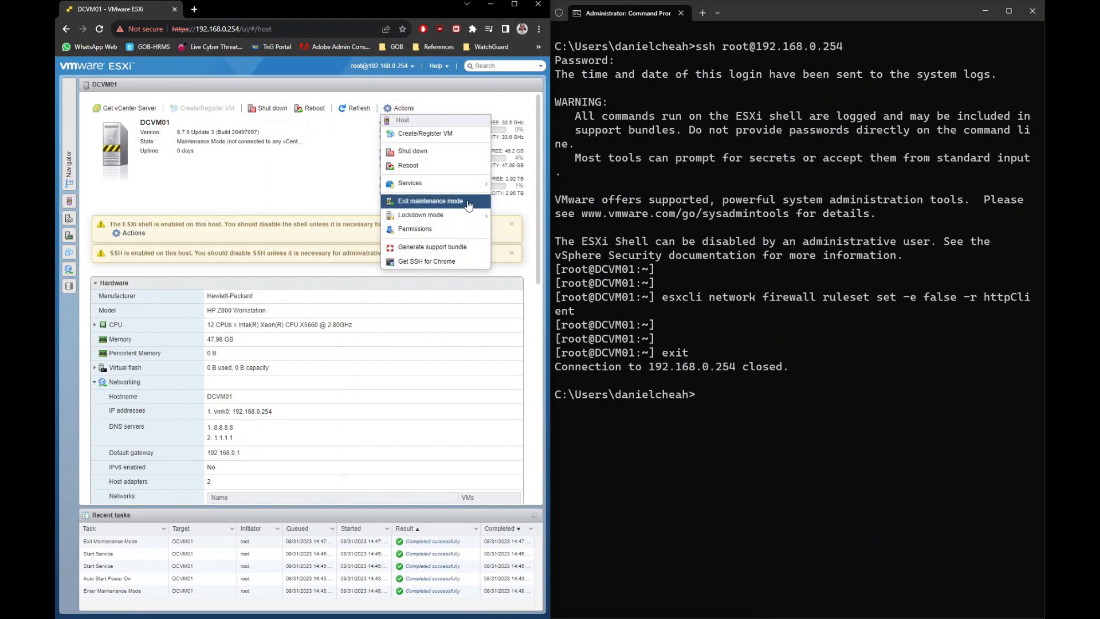
left_click(468, 203)
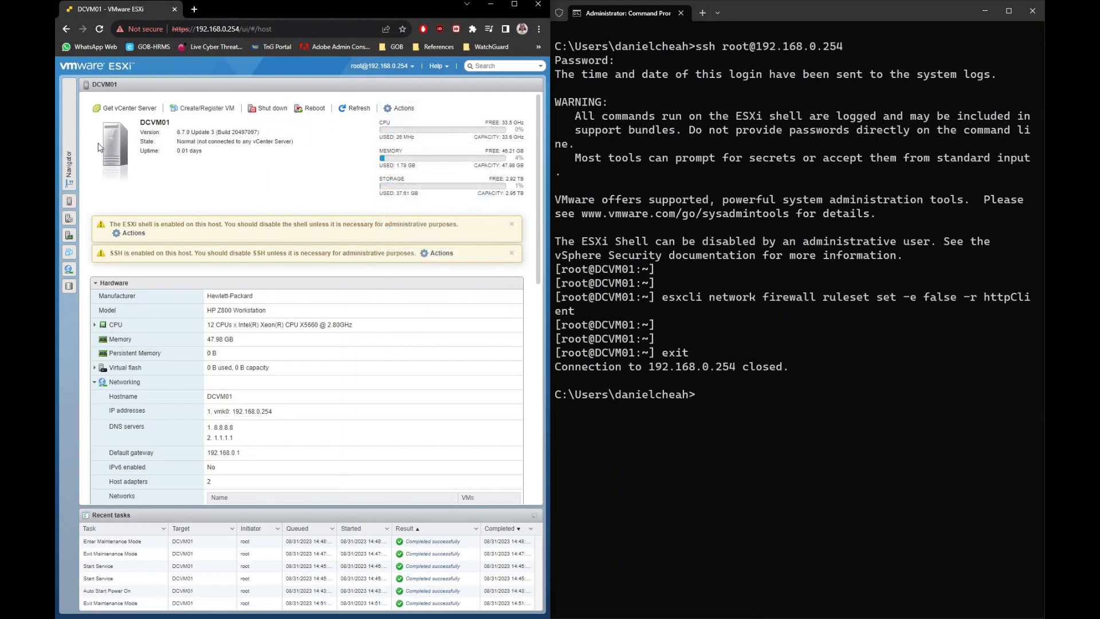